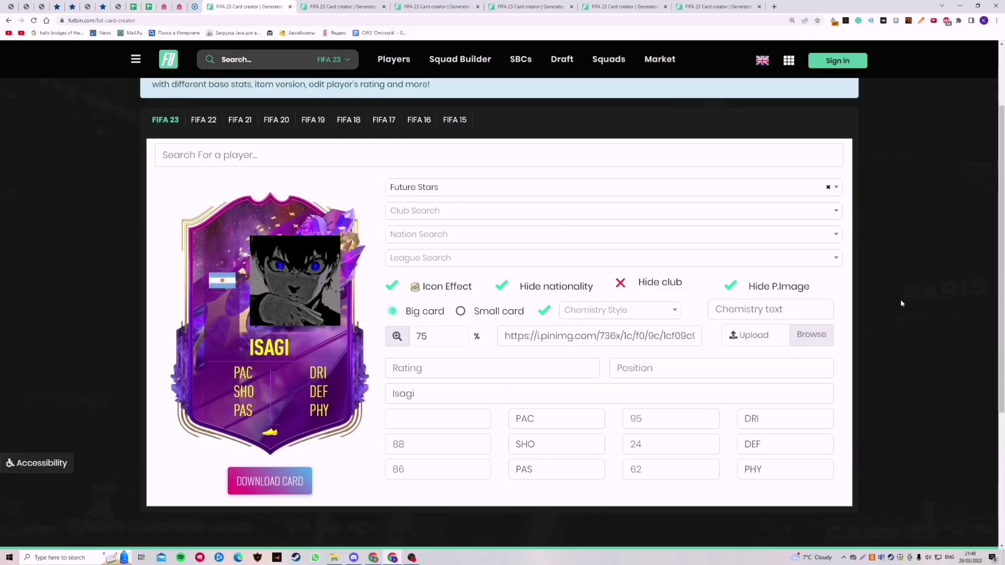
# Step: Try to set the Isagi card's nation to Japan
pyautogui.click(580, 237)
pyautogui.write('JA')
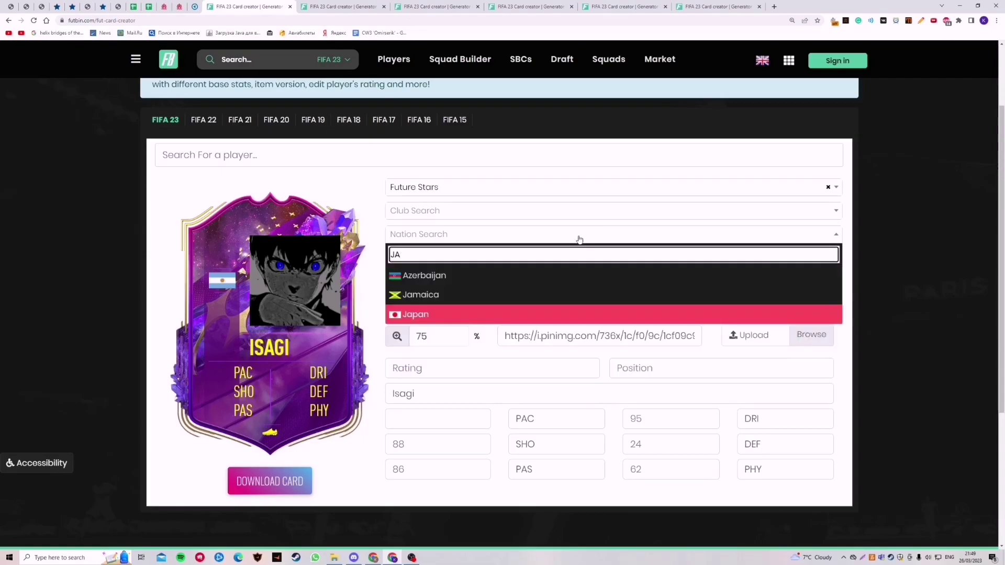
pyautogui.click(464, 315)
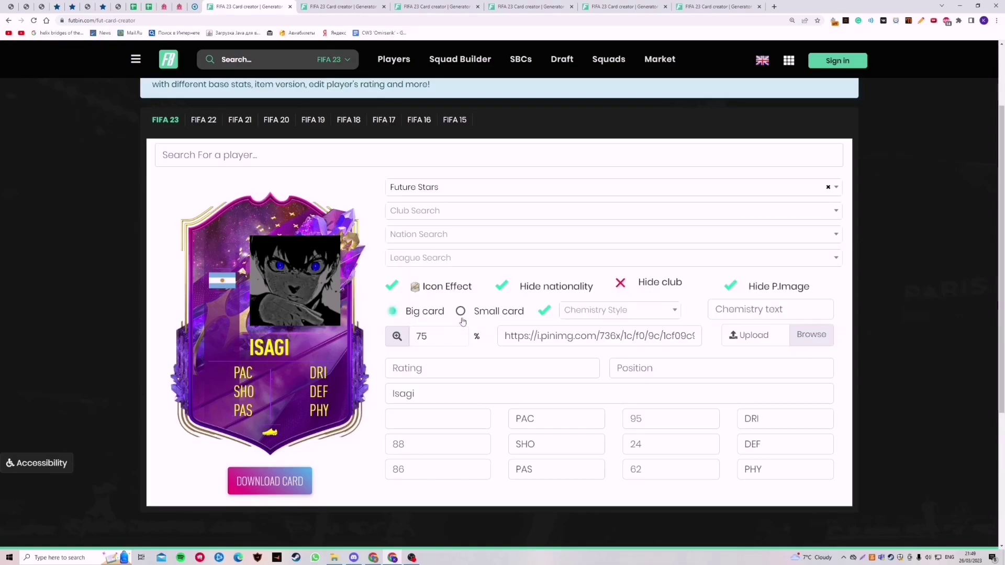
# Step: On the Igarashi card, change the nation to Italy and back to Japan
pyautogui.hotkey('ctrl', 'Tab')
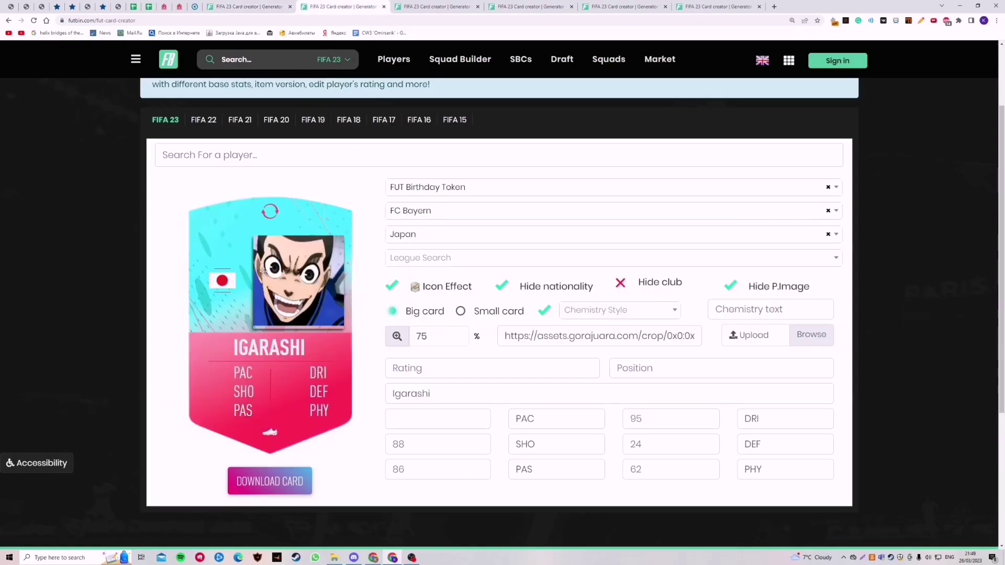
pyautogui.click(431, 238)
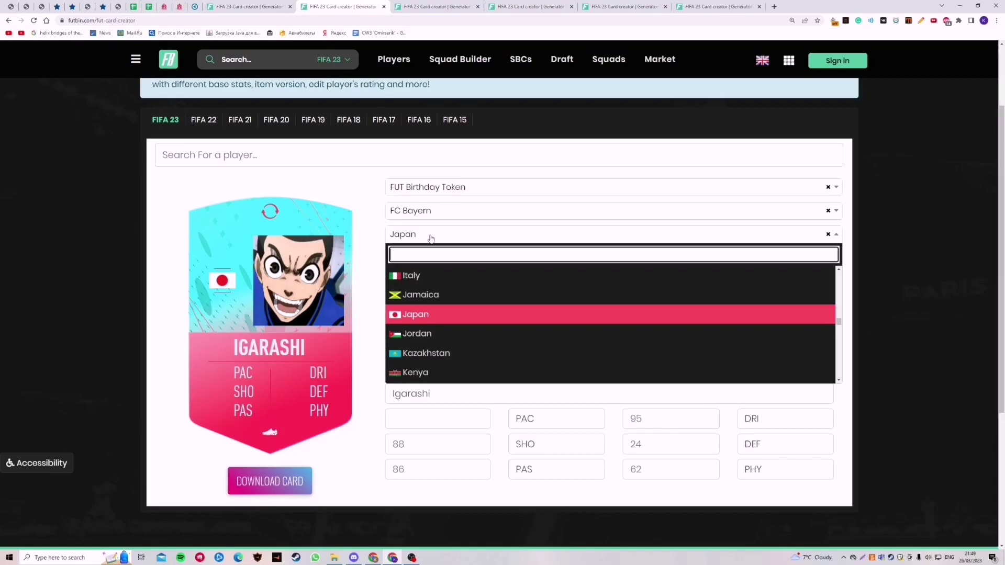
pyautogui.click(437, 276)
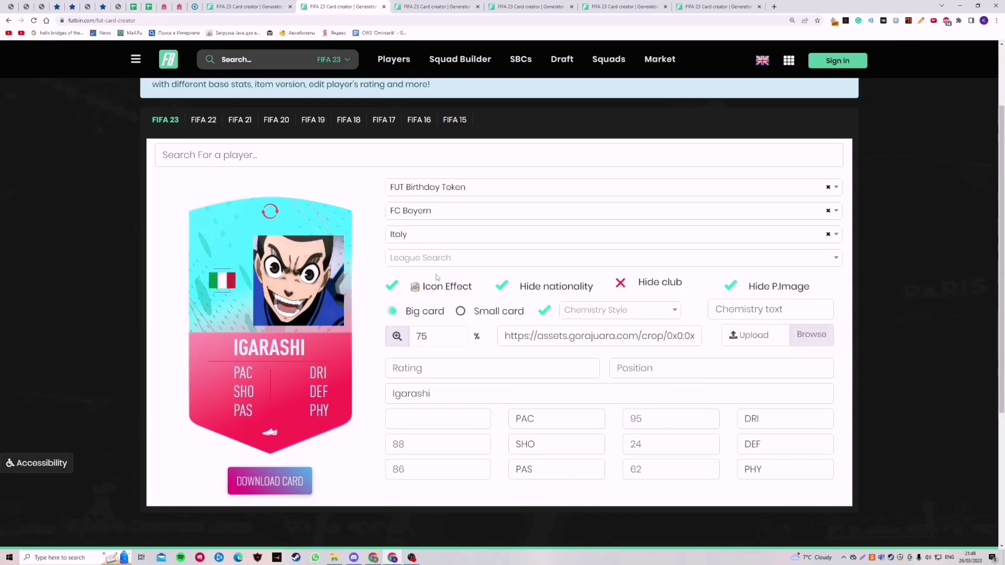
pyautogui.click(430, 238)
pyautogui.click(427, 335)
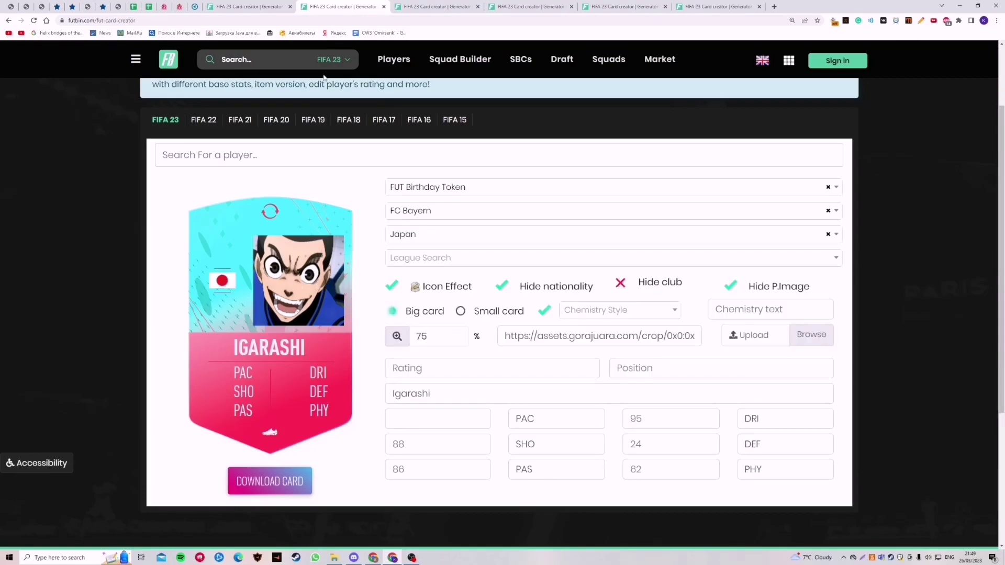
# Step: Try to set the Kira card's nation to Japan
pyautogui.click(424, 4)
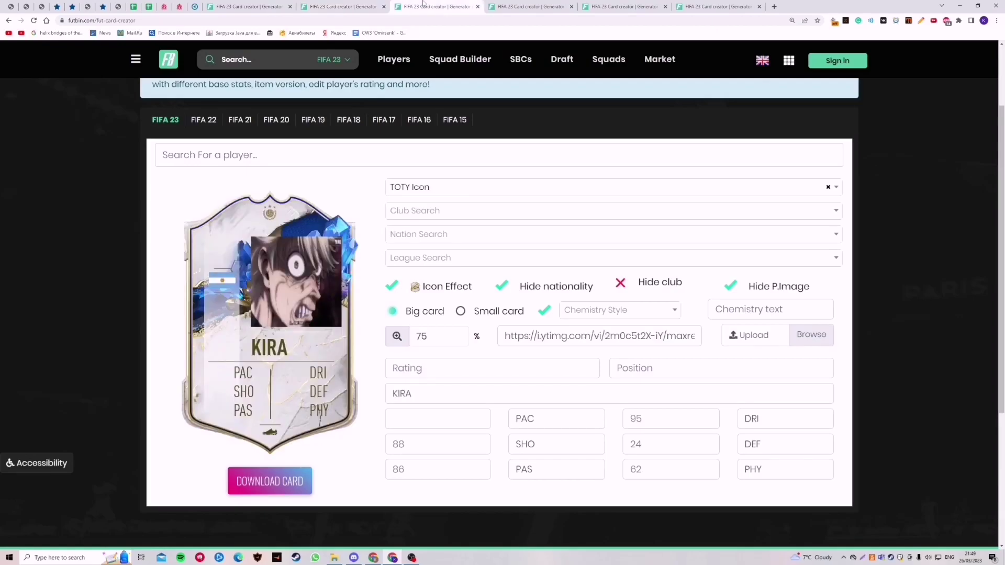
pyautogui.click(462, 240)
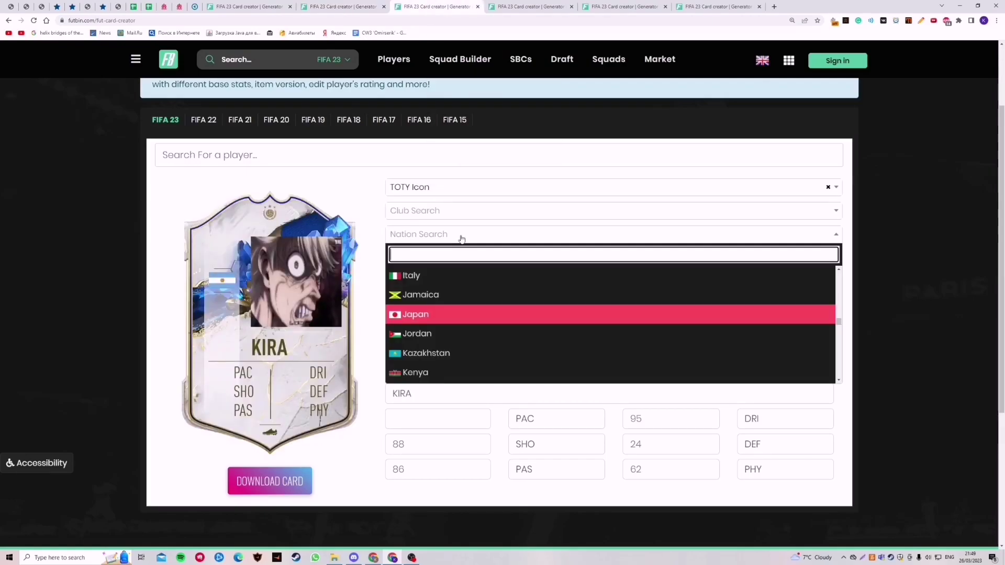
pyautogui.write('Ja')
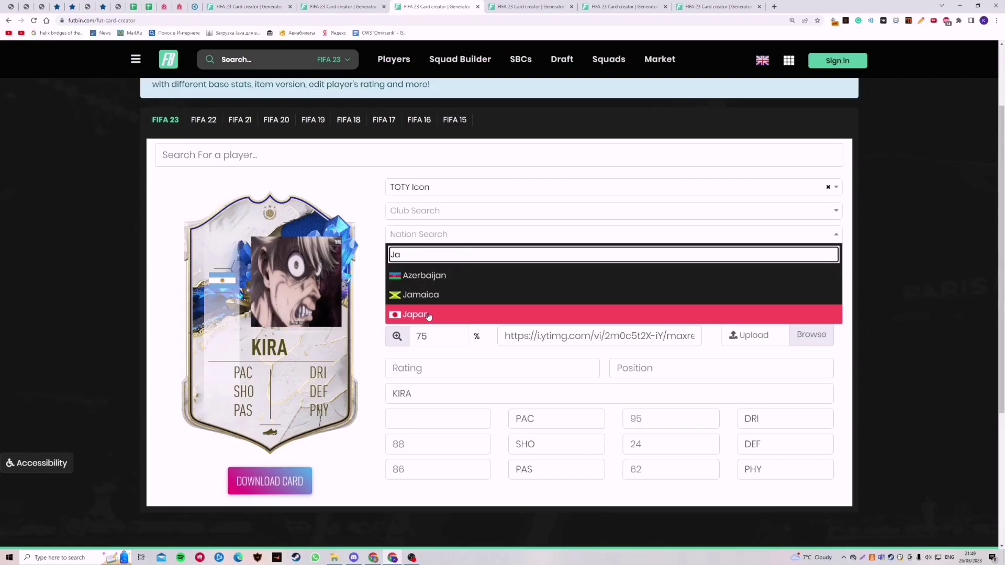
pyautogui.click(426, 314)
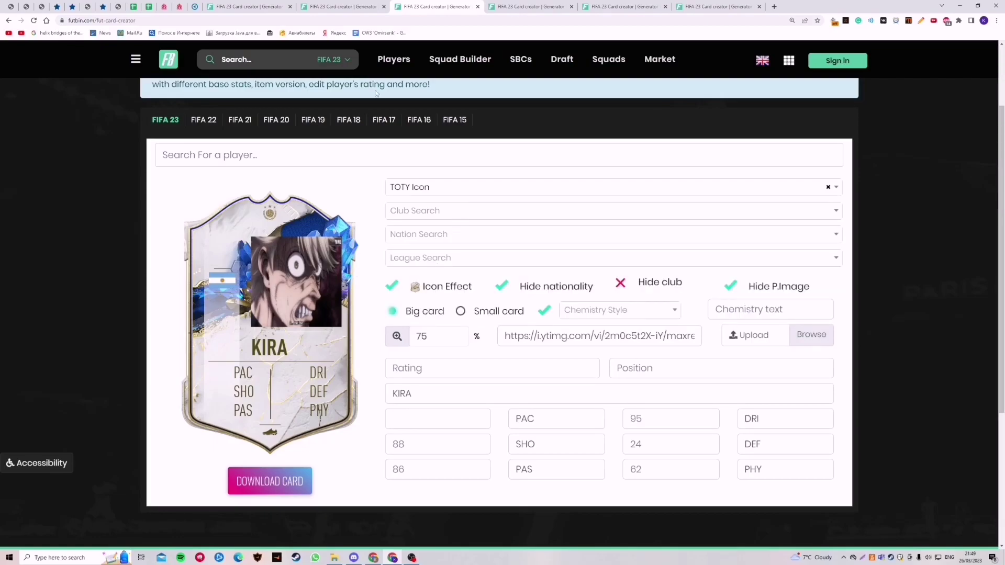
# Step: On the Isagi card, set PAC to 74, SHO to 84 and PAS to 82
pyautogui.click(342, 6)
pyautogui.click(264, 5)
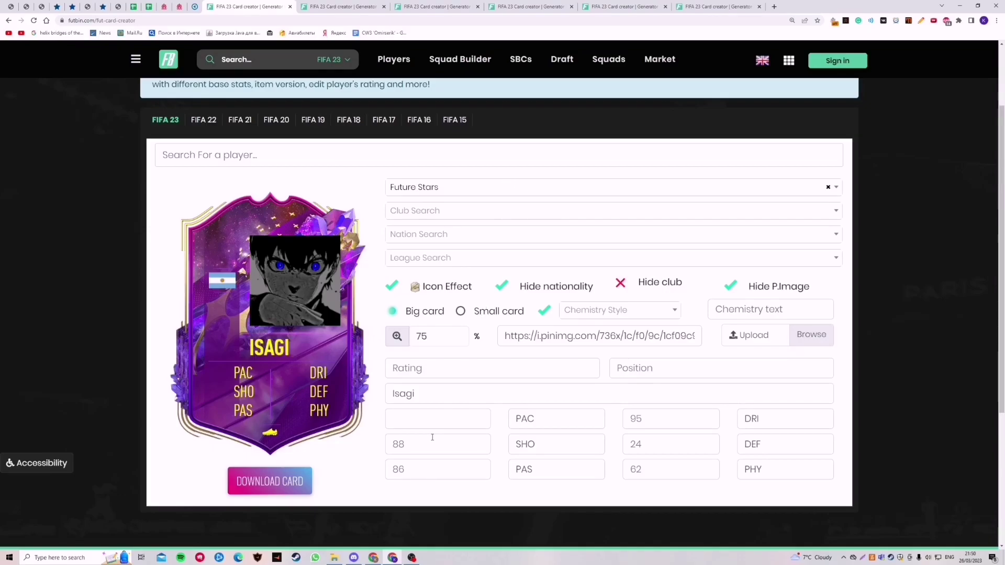
pyautogui.click(442, 418)
pyautogui.write('78')
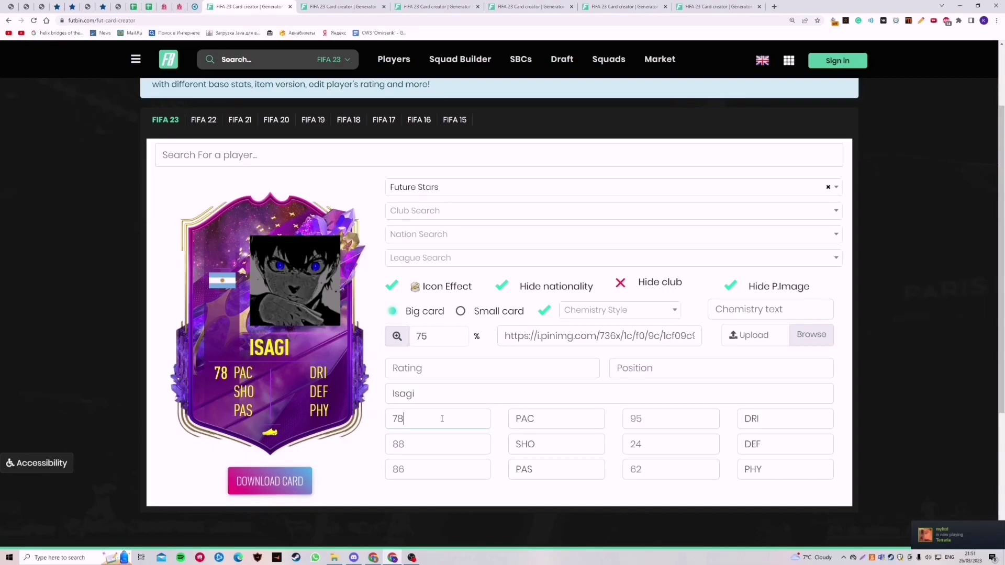
pyautogui.press('BackSpace')
pyautogui.write('4')
pyautogui.click(432, 446)
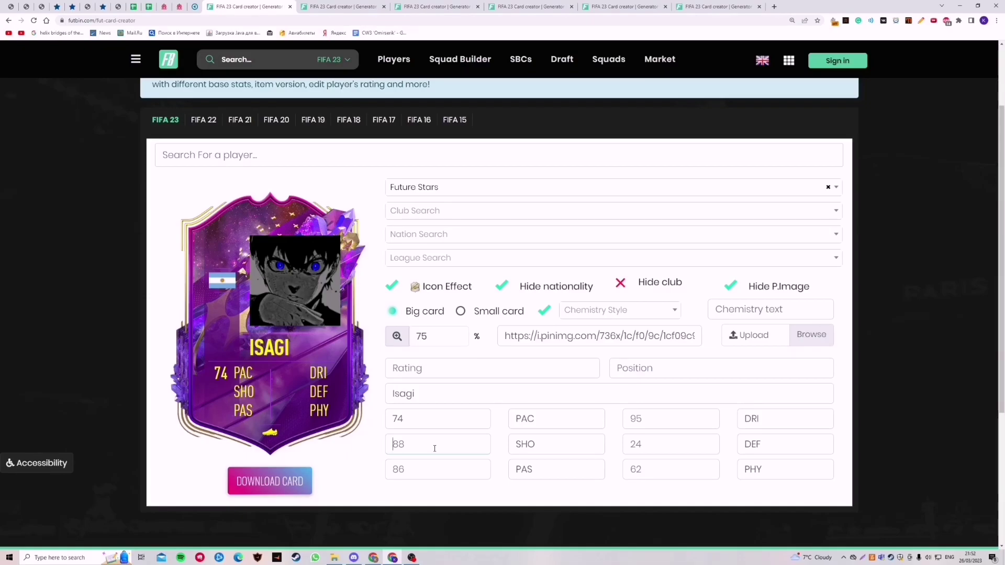
pyautogui.press('BackSpace')
pyautogui.write('4')
pyautogui.click(435, 449)
pyautogui.click(454, 463)
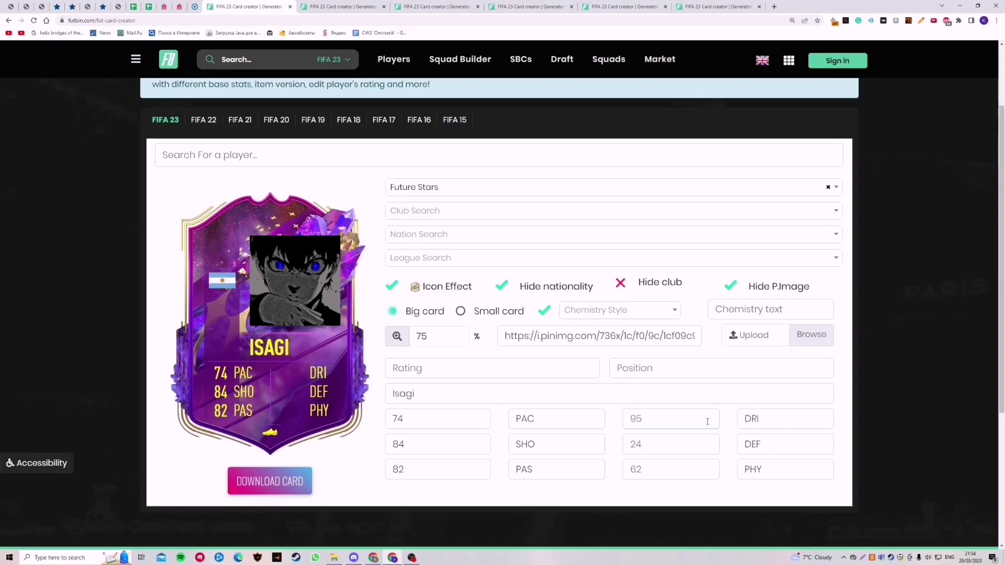
# Step: Set Isagi's DRI to 69, DEF to 83 and PHY to 67
pyautogui.write('69')
pyautogui.click(695, 443)
pyautogui.write('83')
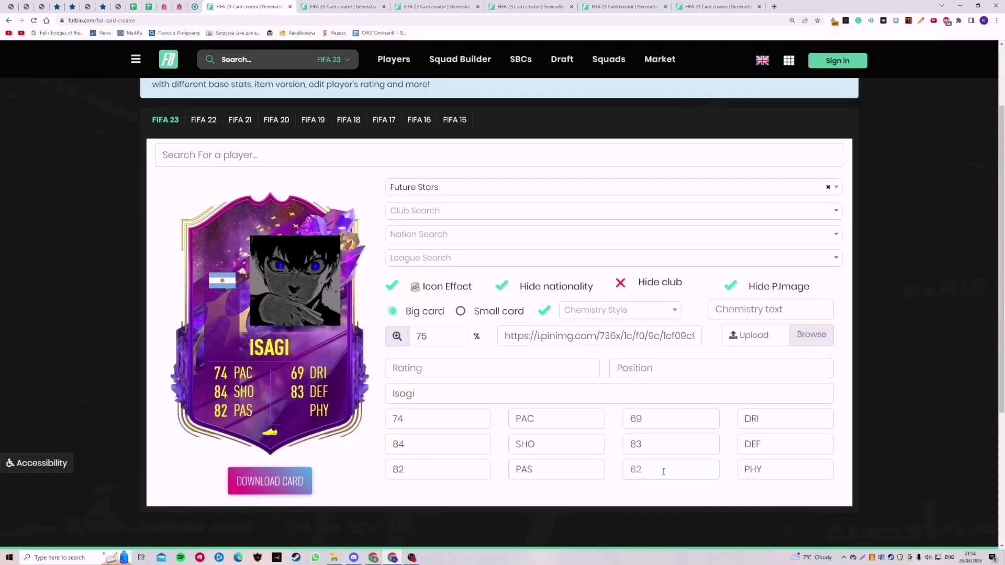
pyautogui.click(663, 471)
pyautogui.write('66')
pyautogui.press('BackSpace')
pyautogui.write('7')
# Step: Set Isagi's position to CF and the overall rating to 80
pyautogui.click(642, 368)
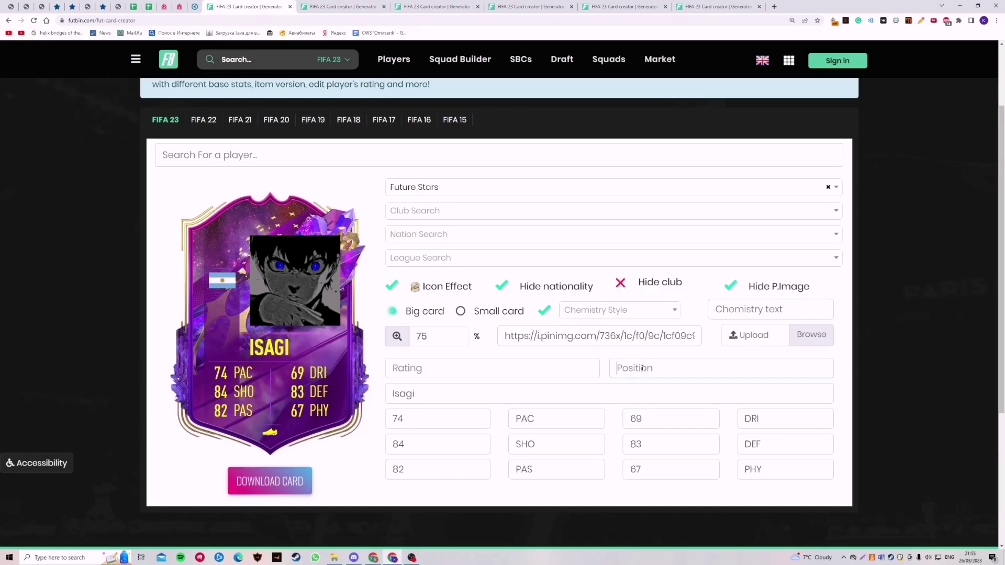
pyautogui.write('CF')
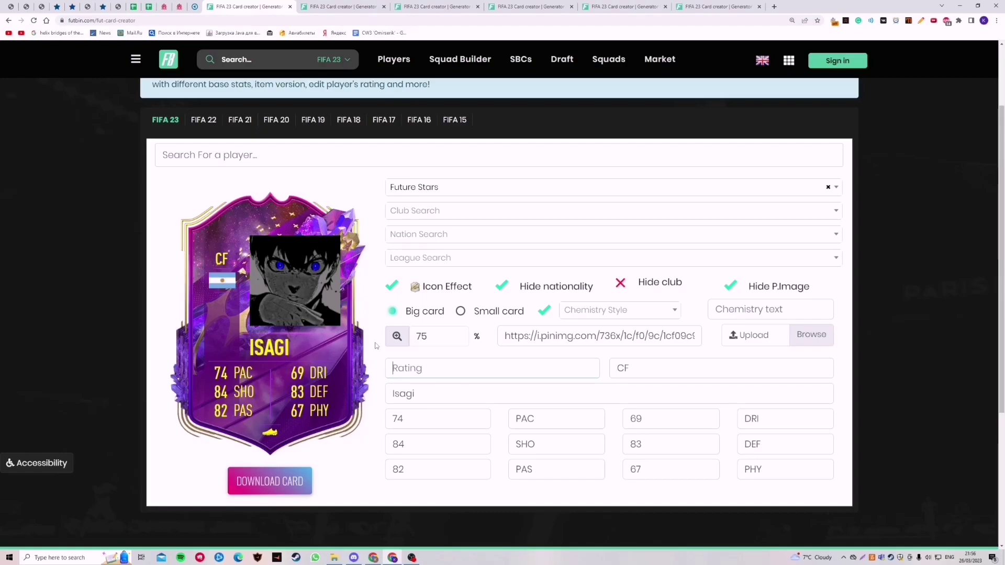
pyautogui.write('78')
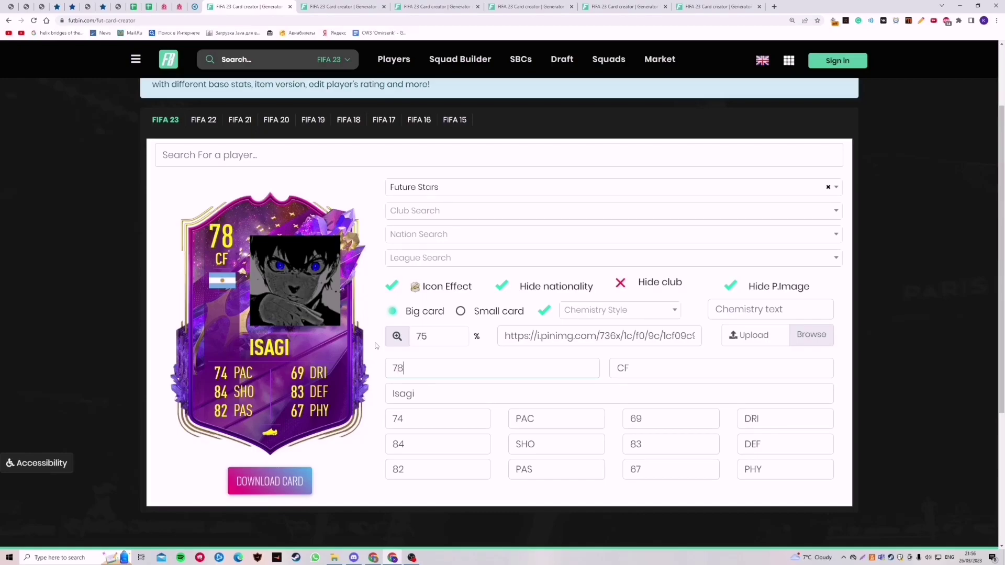
pyautogui.press('BackSpace')
pyautogui.press('BackSpace')
pyautogui.write('80')
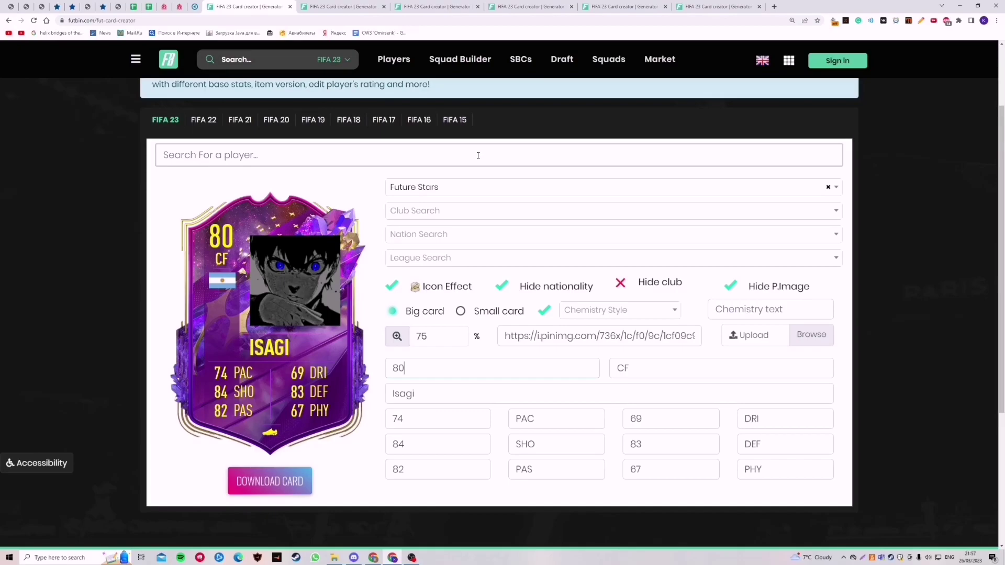
# Step: On the Igarashi card, set the overall rating to 99 and the position to CB
pyautogui.click(340, 7)
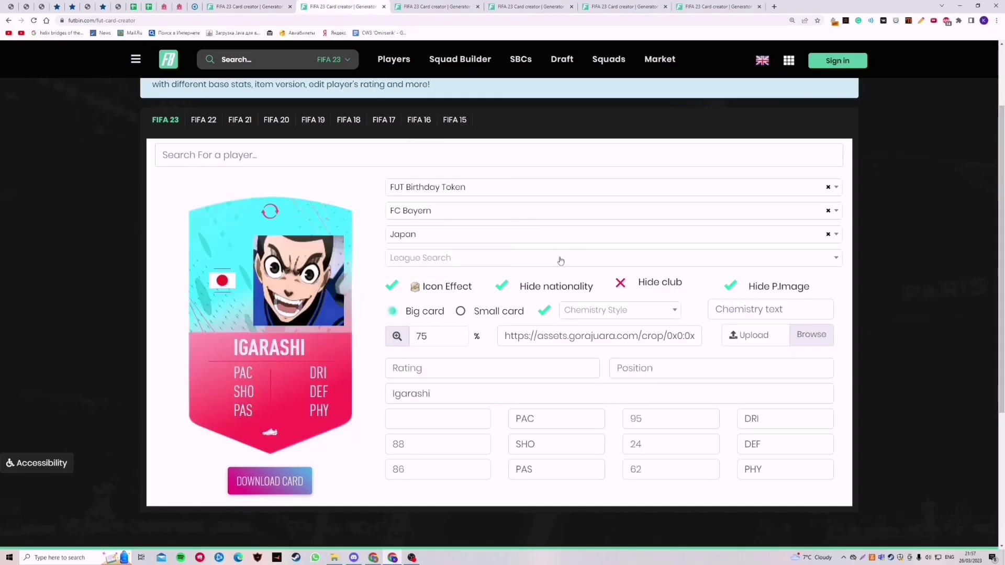
pyautogui.click(485, 364)
pyautogui.write('99')
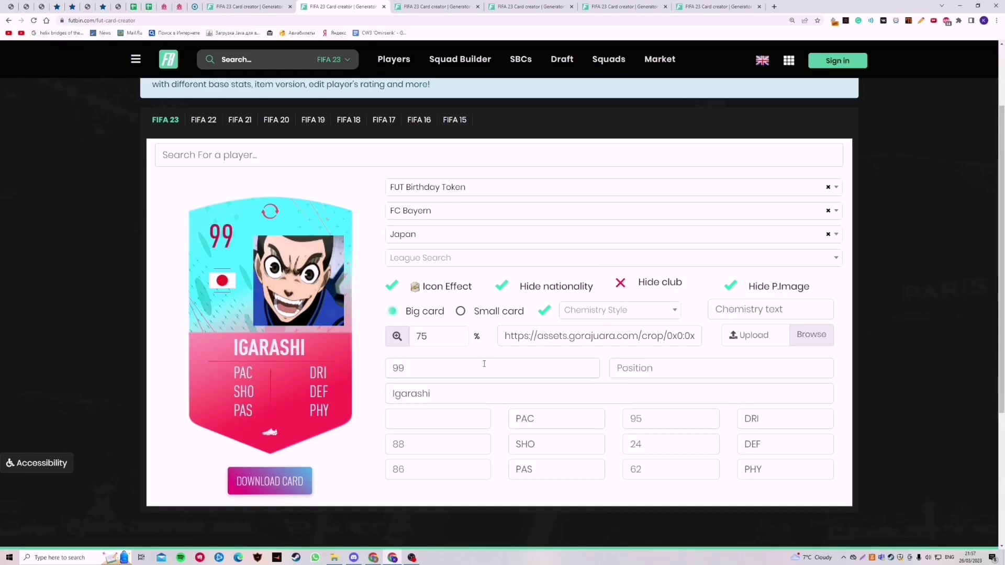
pyautogui.click(670, 366)
pyautogui.write('ST')
pyautogui.click(479, 417)
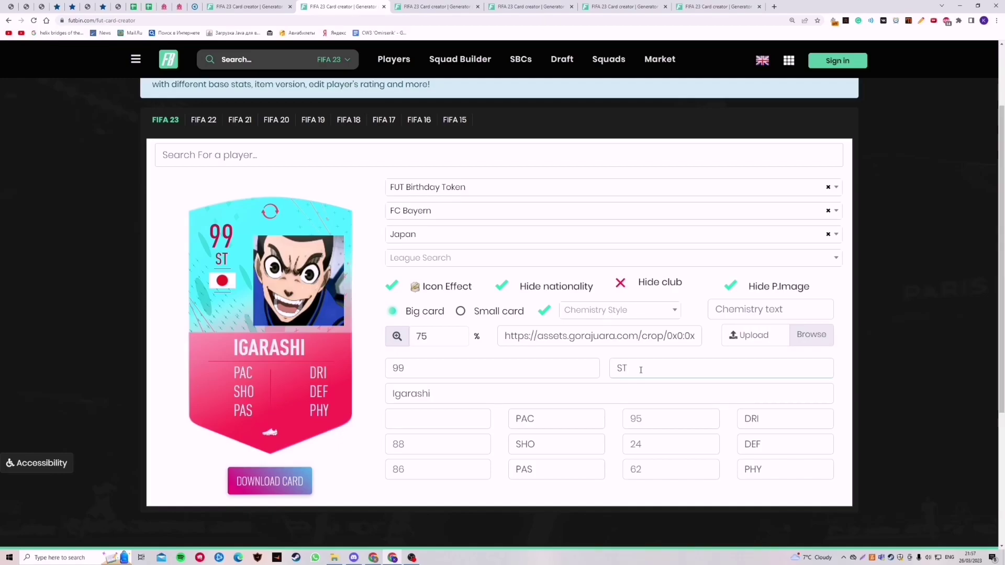
pyautogui.hotkey('ctrl', 'a')
pyautogui.write('CB')
# Step: Rename Igarashi's PAC stat label to PLOT and the SHO label to ARMOUR
pyautogui.click(475, 423)
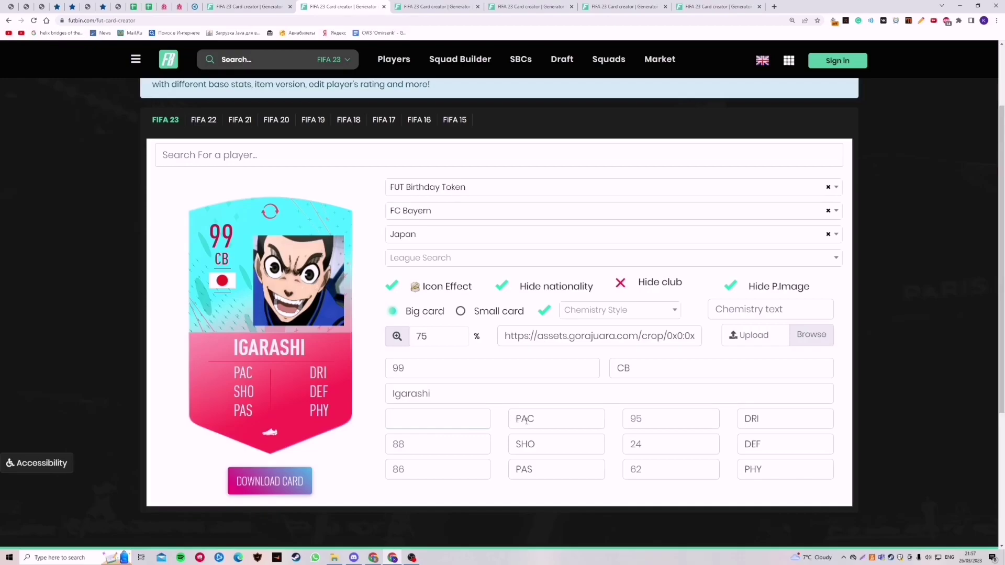
pyautogui.doubleClick(560, 426)
pyautogui.write('Plot Armour')
pyautogui.press('BackSpace')
pyautogui.press('BackSpace')
pyautogui.press('BackSpace')
pyautogui.press('BackSpace')
pyautogui.press('BackSpace')
pyautogui.press('BackSpace')
pyautogui.press('BackSpace')
pyautogui.moveTo(550, 448); pyautogui.dragTo(493, 446)
pyautogui.write('ARMOUR')
pyautogui.moveTo(563, 421); pyautogui.dragTo(522, 419)
pyautogui.write('LOT')
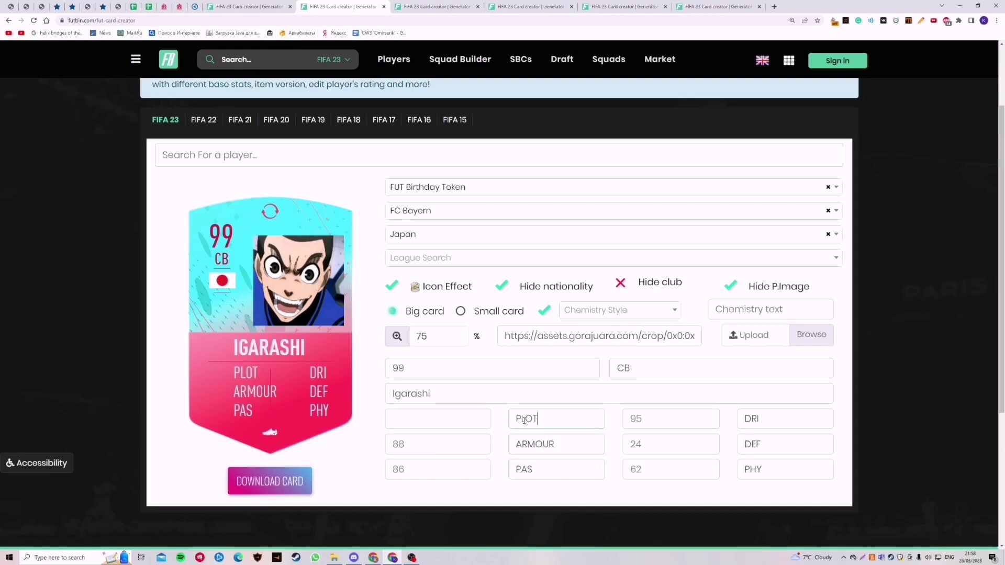
# Step: Set Igarashi's PLOT and ARMOUR stats to 99 each
pyautogui.click(468, 415)
pyautogui.write('100')
pyautogui.click(427, 443)
pyautogui.write('99')
pyautogui.hotkey('shift', 'Tab')
pyautogui.write('9')
pyautogui.press('BackSpace')
pyautogui.write('99')
# Step: Set Igarashi's PAS, DRI and PHY to 0 and DEF to 69
pyautogui.click(445, 460)
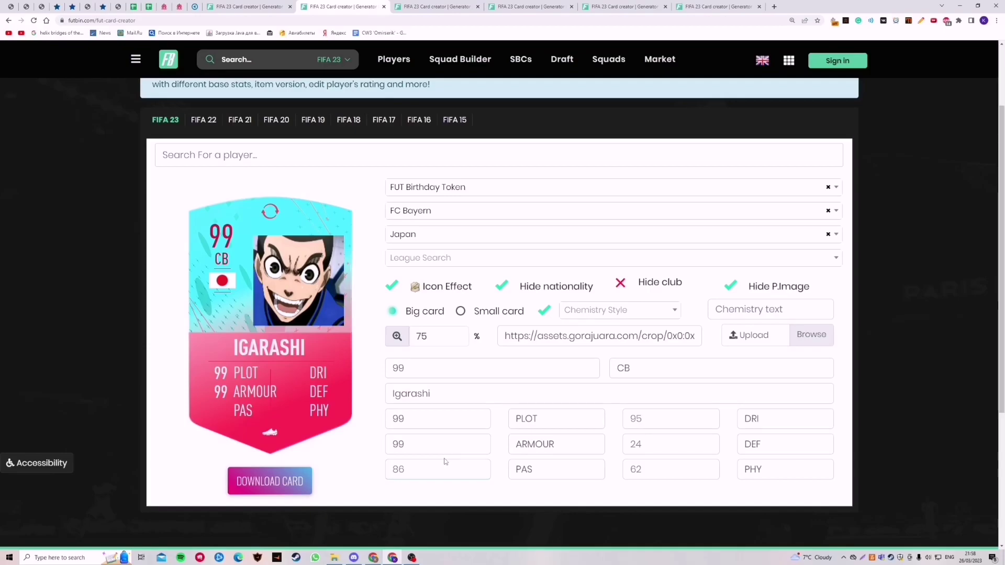
pyautogui.press('BackSpace')
pyautogui.press('BackSpace')
pyautogui.write('0')
pyautogui.click(655, 416)
pyautogui.press('BackSpace')
pyautogui.press('BackSpace')
pyautogui.write('0')
pyautogui.click(668, 463)
pyautogui.press('BackSpace')
pyautogui.press('BackSpace')
pyautogui.write('0')
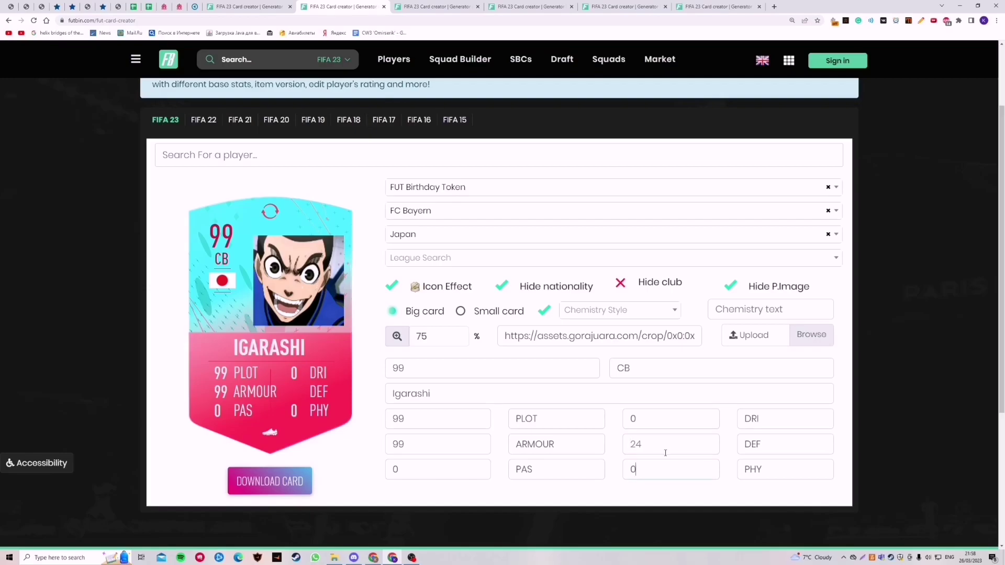
pyautogui.write('69')
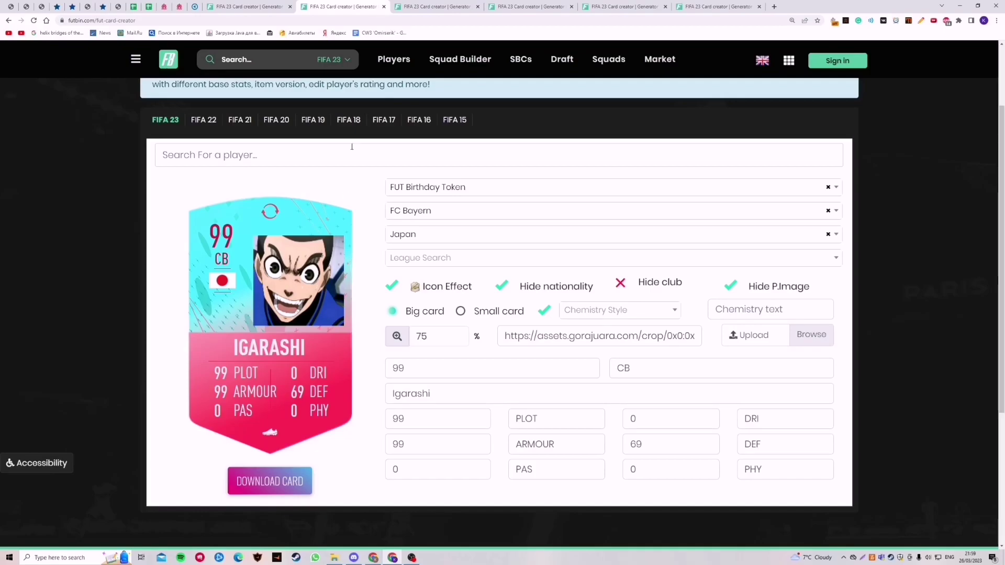
# Step: On the Kira card, set the position to ST
pyautogui.click(433, 4)
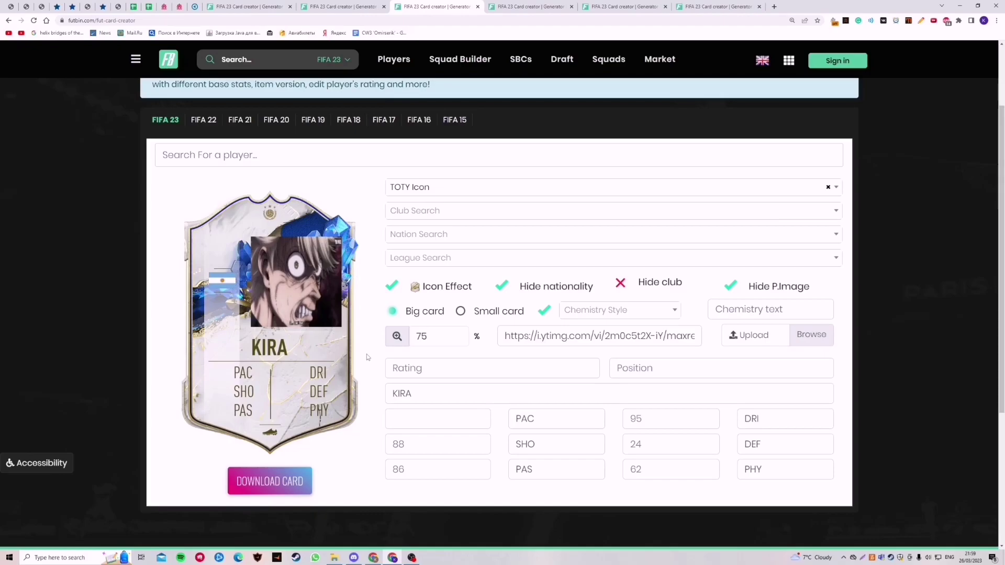
pyautogui.click(681, 375)
pyautogui.write('ST')
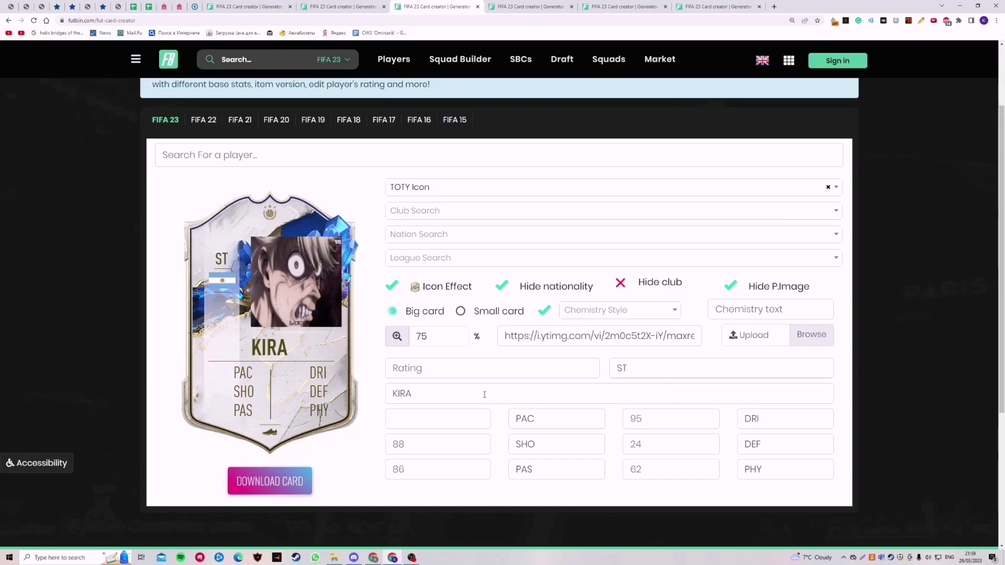
# Step: Using Isagi's card for comparison, set Kira's PAC to 80, SHO to 83 and PAS to 70
pyautogui.click(454, 419)
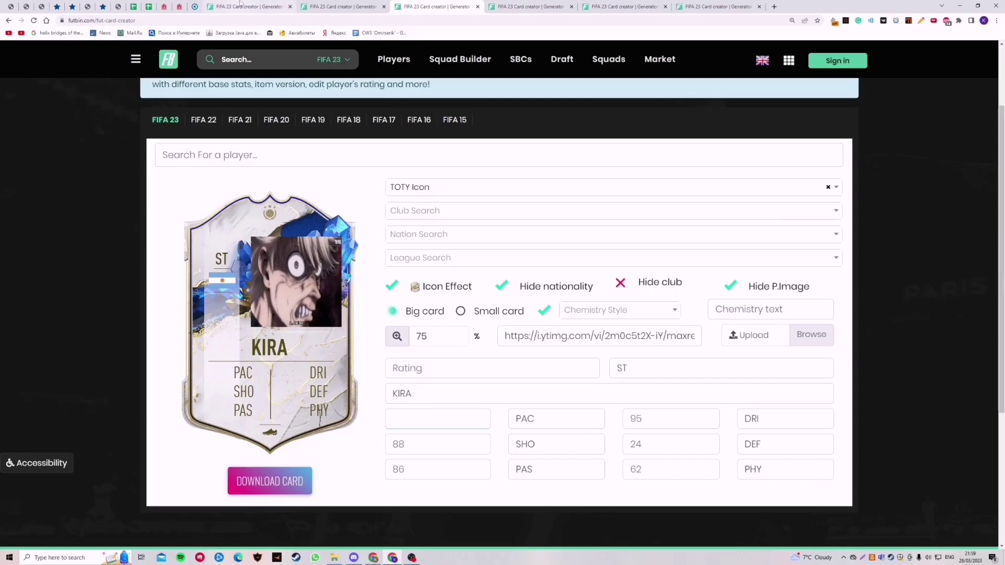
pyautogui.click(346, 6)
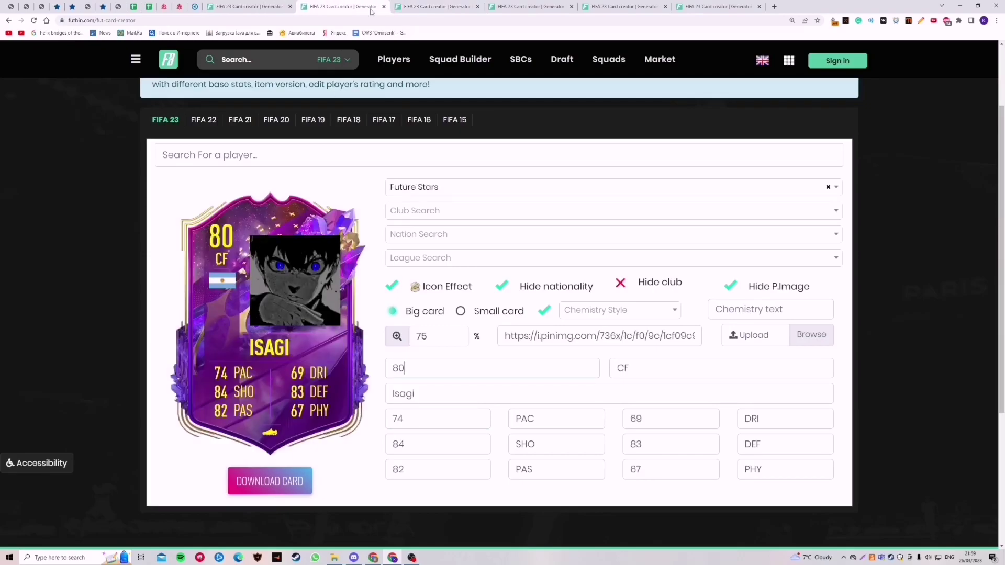
pyautogui.click(416, 5)
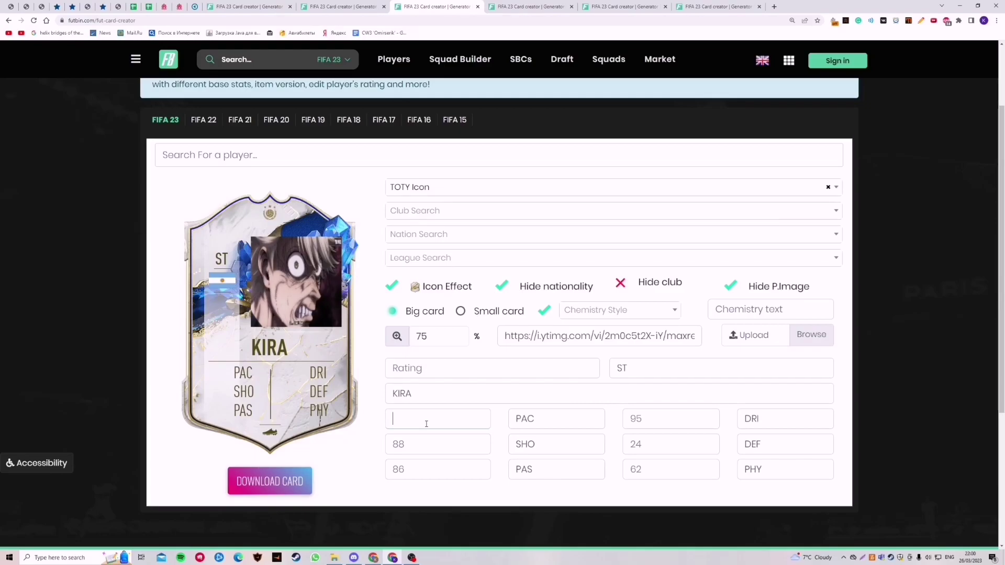
pyautogui.write('80')
pyautogui.click(424, 442)
pyautogui.press('BackSpace')
pyautogui.write('3')
pyautogui.press('Delete')
pyautogui.press('Delete')
pyautogui.write('70')
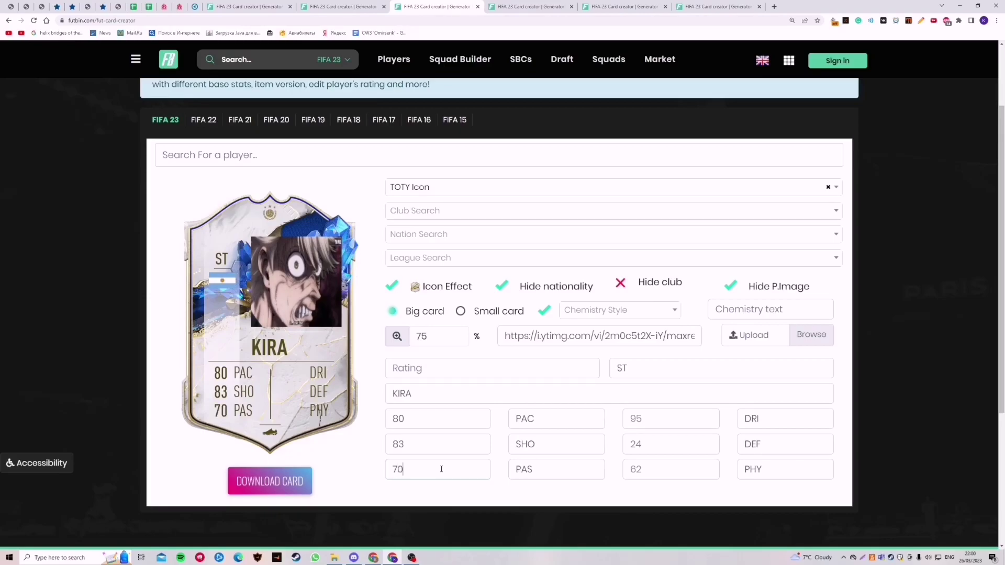
# Step: Set Kira's DRI to 72, using Isagi's card for comparison
pyautogui.click(637, 416)
pyautogui.click(336, 7)
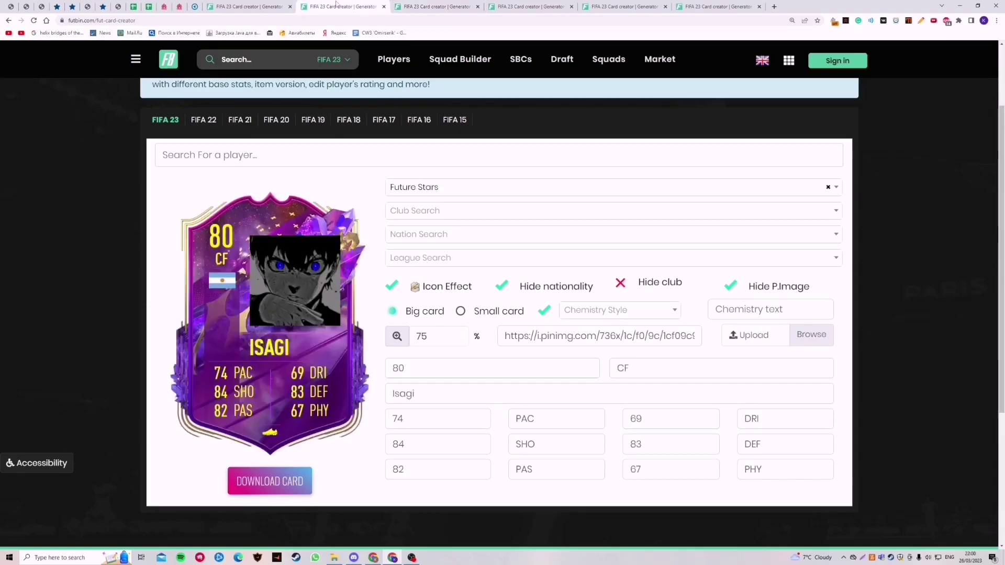
pyautogui.click(453, 5)
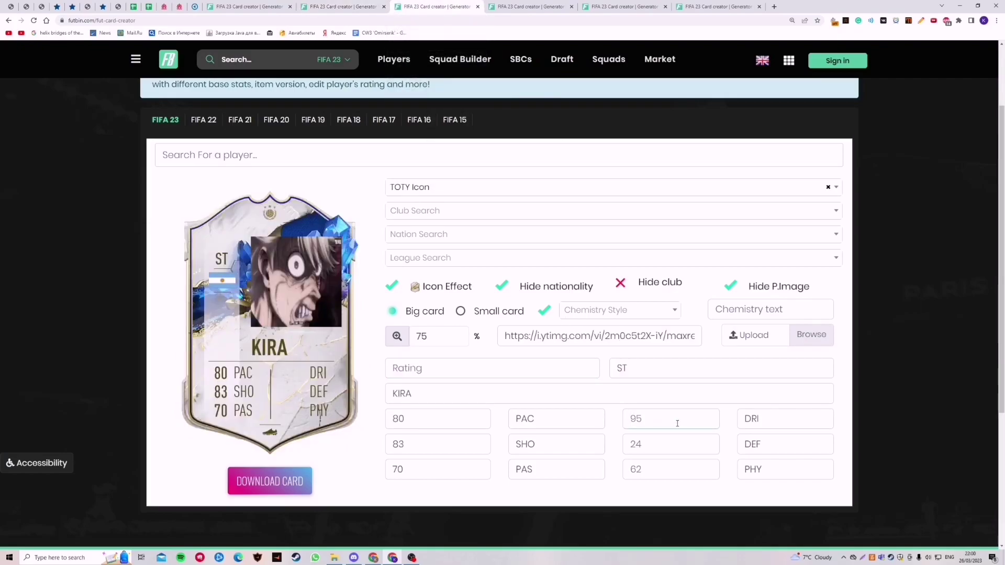
pyautogui.write('72')
# Step: Change Kira's PAS to 78 and set DEF to 32
pyautogui.click(451, 470)
pyautogui.press('BackSpace')
pyautogui.write('8')
pyautogui.write('32')
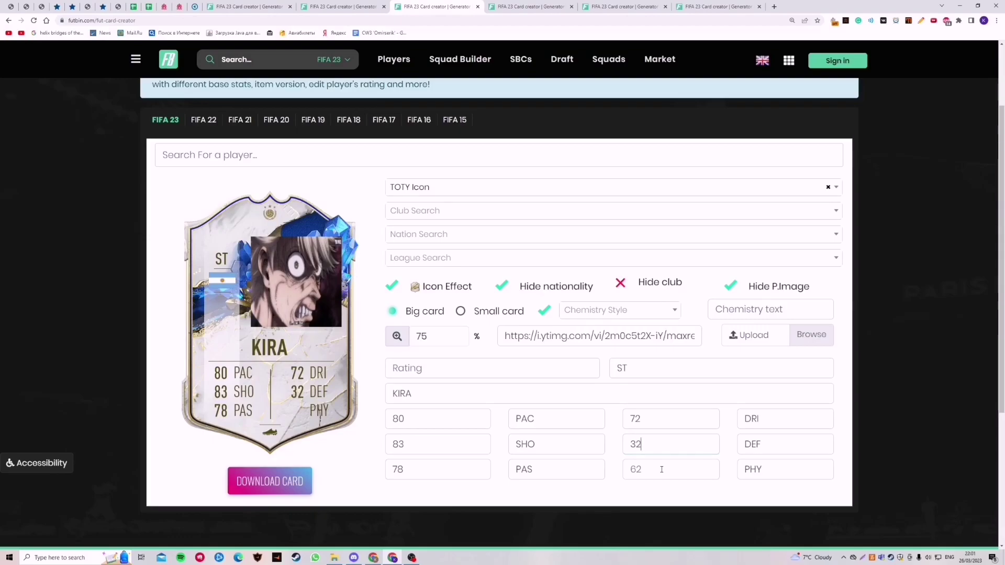
# Step: Check Isagi's stats and set Kira's PHY to 70
pyautogui.click(662, 469)
pyautogui.click(343, 6)
pyautogui.click(438, 5)
pyautogui.write('70')
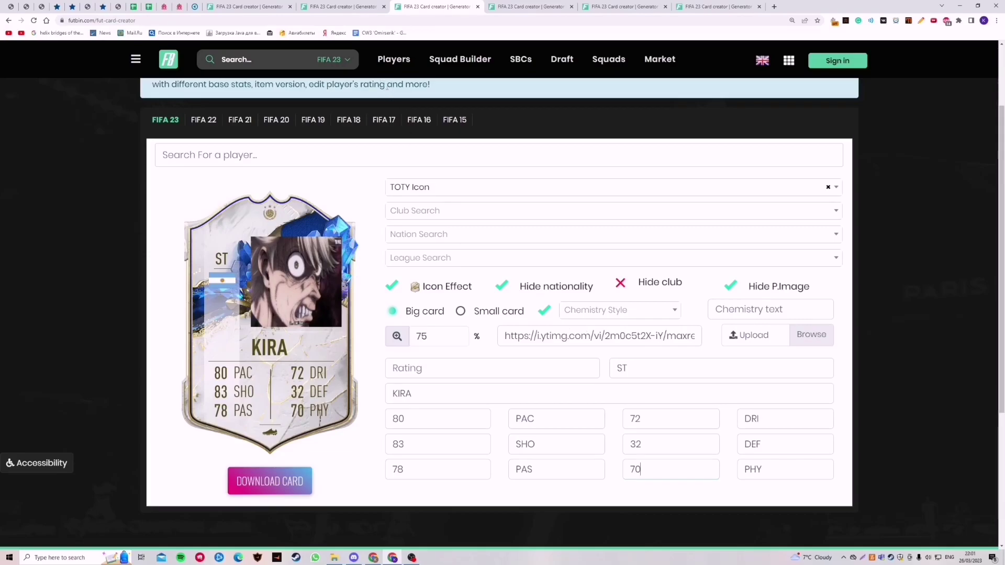
# Step: Compare the Kira card with Isagi's and give Kira an overall rating of 78
pyautogui.click(343, 7)
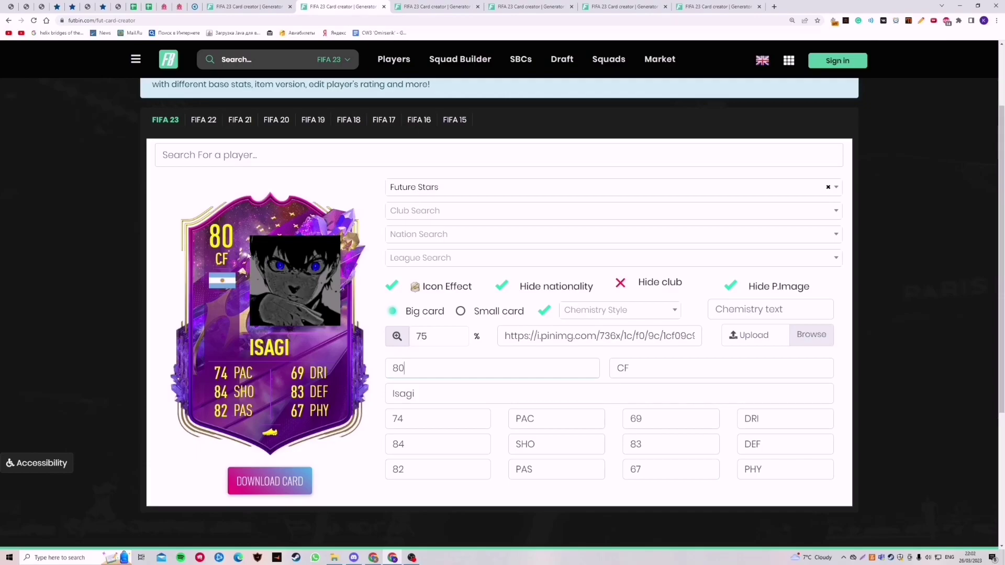
pyautogui.click(446, 5)
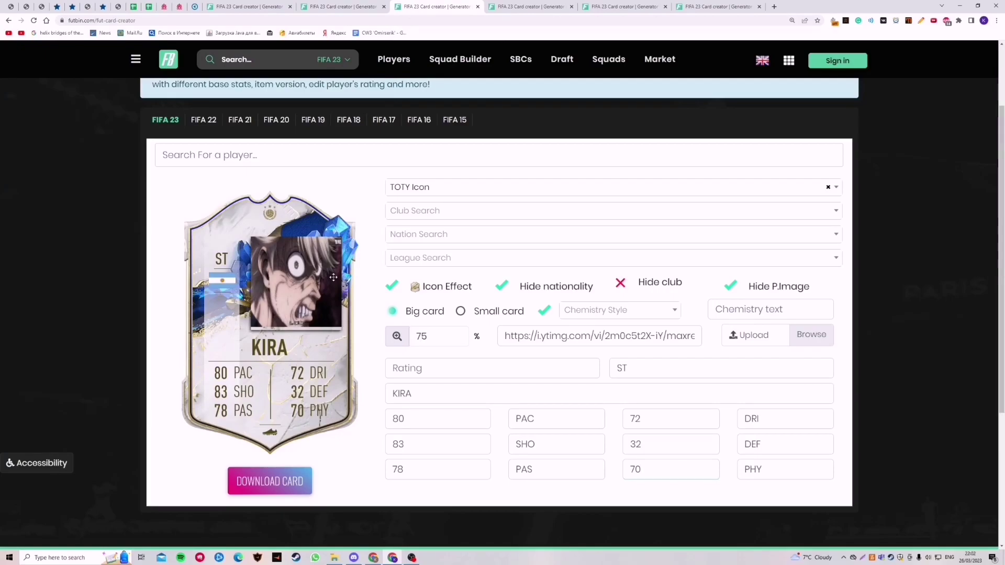
pyautogui.click(355, 5)
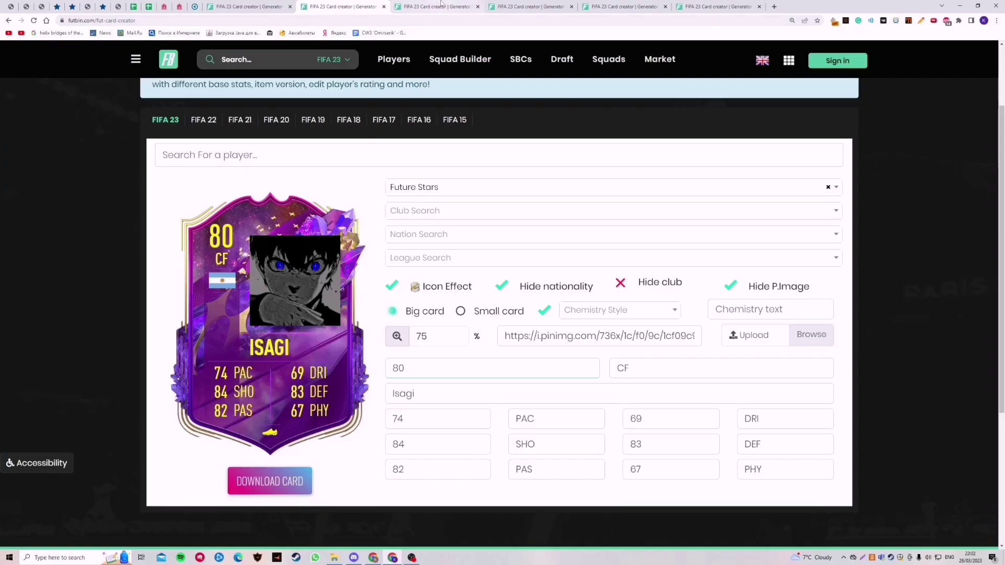
pyautogui.click(443, 5)
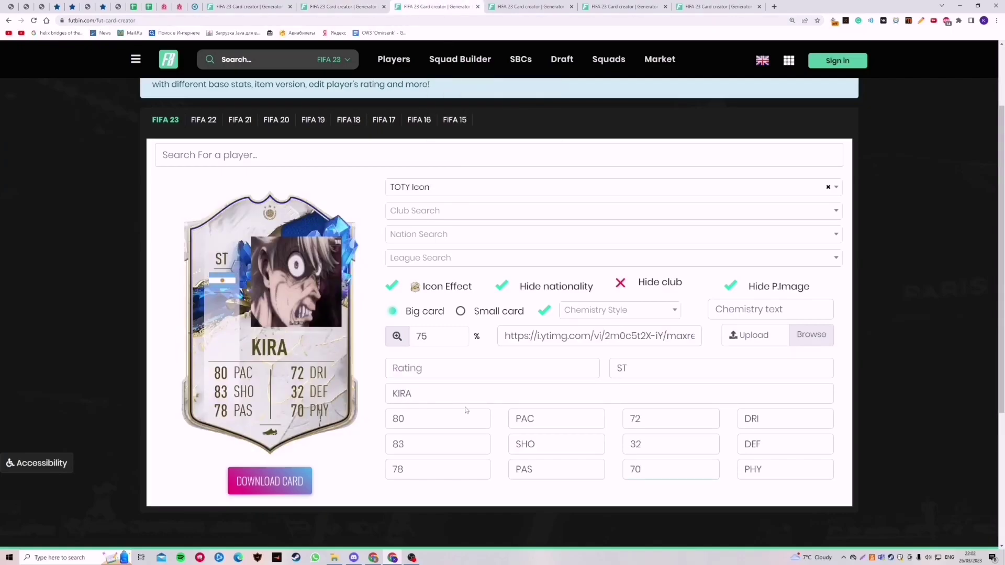
pyautogui.click(458, 377)
pyautogui.write('78')
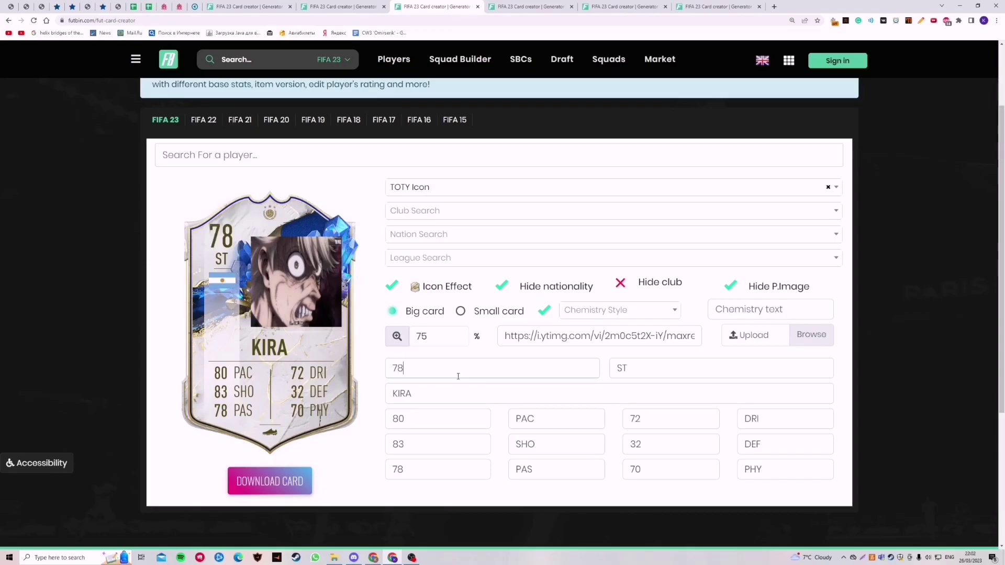
pyautogui.click(359, 186)
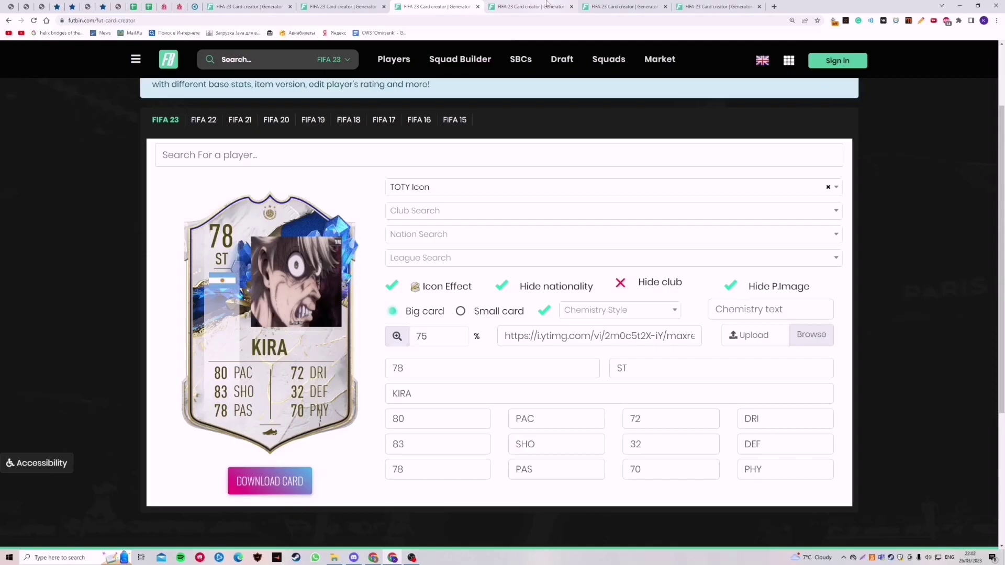
# Step: On the Nagi card, set the position to ST
pyautogui.click(547, 6)
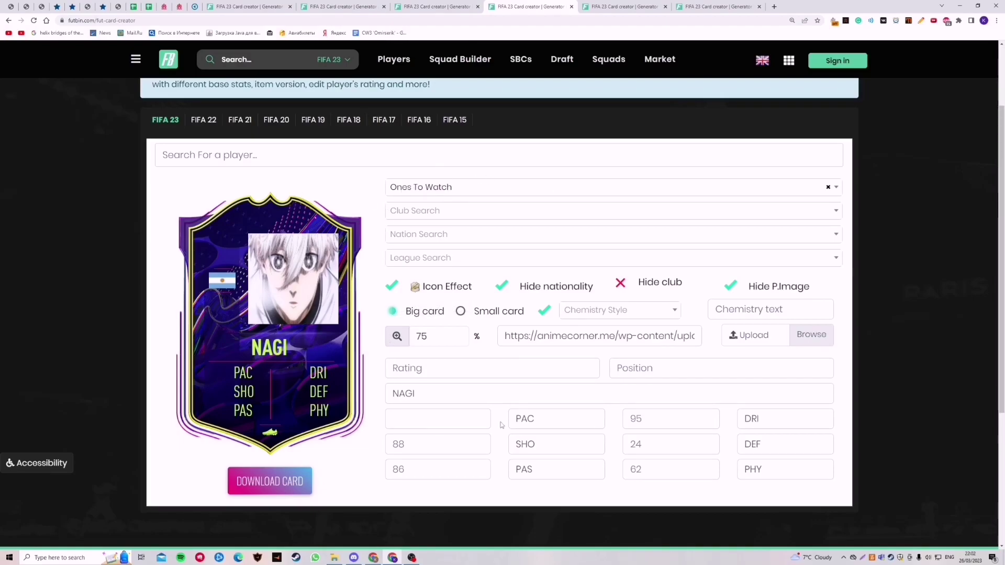
pyautogui.click(640, 373)
pyautogui.write('ST')
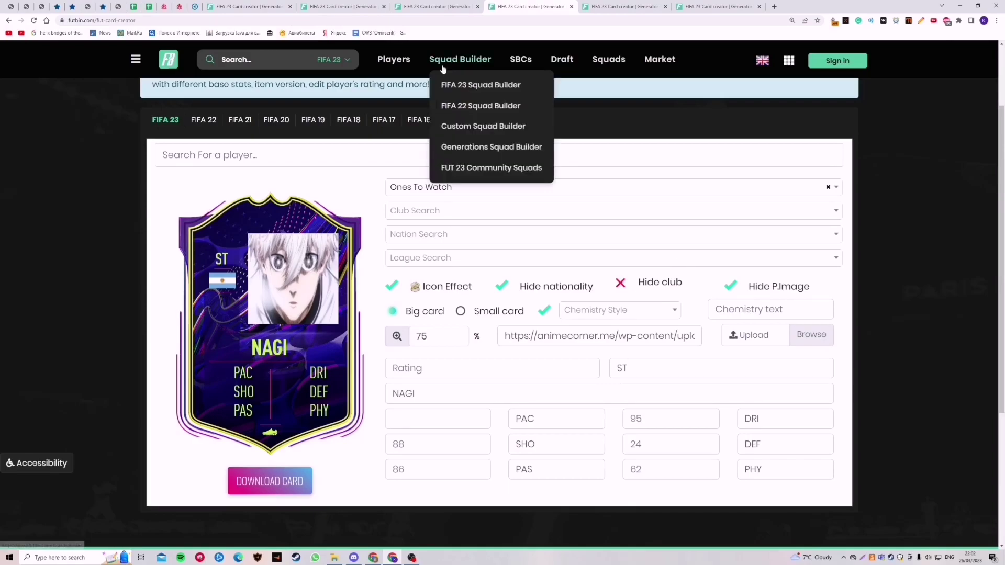
# Step: Using the finished cards for comparison, set Nagi's PAC to 83 and SHO to 88
pyautogui.click(367, 6)
pyautogui.click(424, 6)
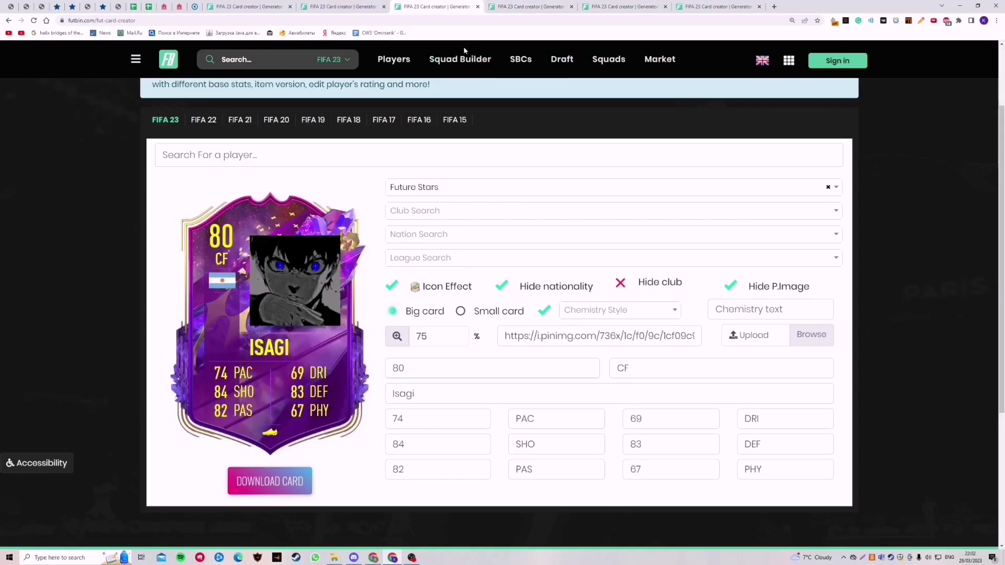
pyautogui.click(522, 7)
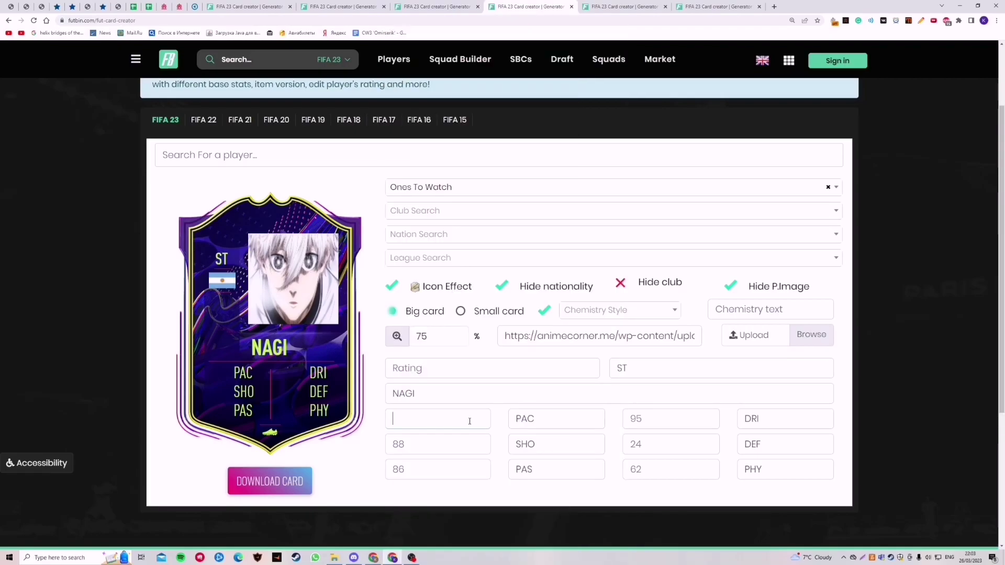
pyautogui.write('83')
pyautogui.click(469, 421)
pyautogui.click(430, 6)
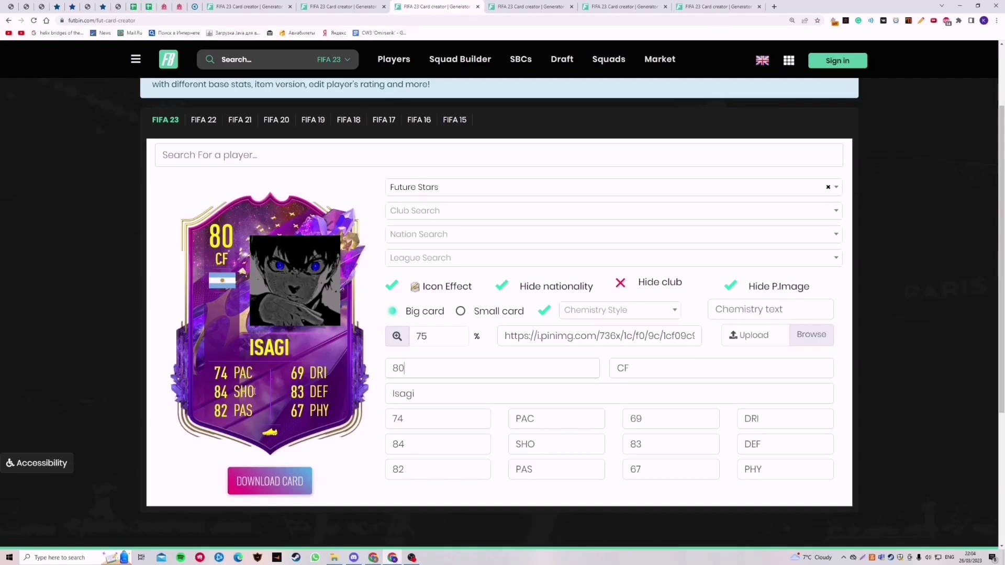
pyautogui.click(511, 3)
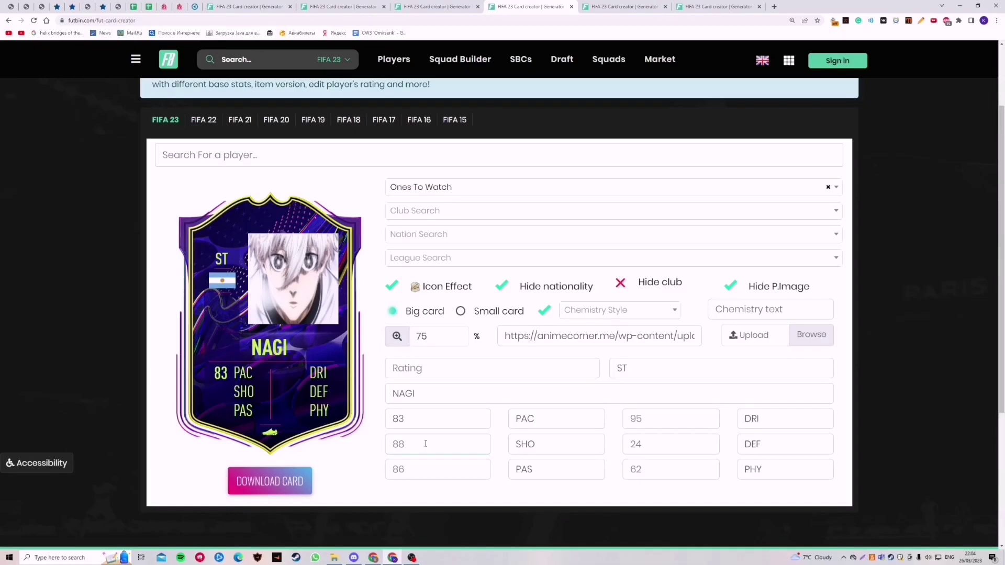
pyautogui.write('88')
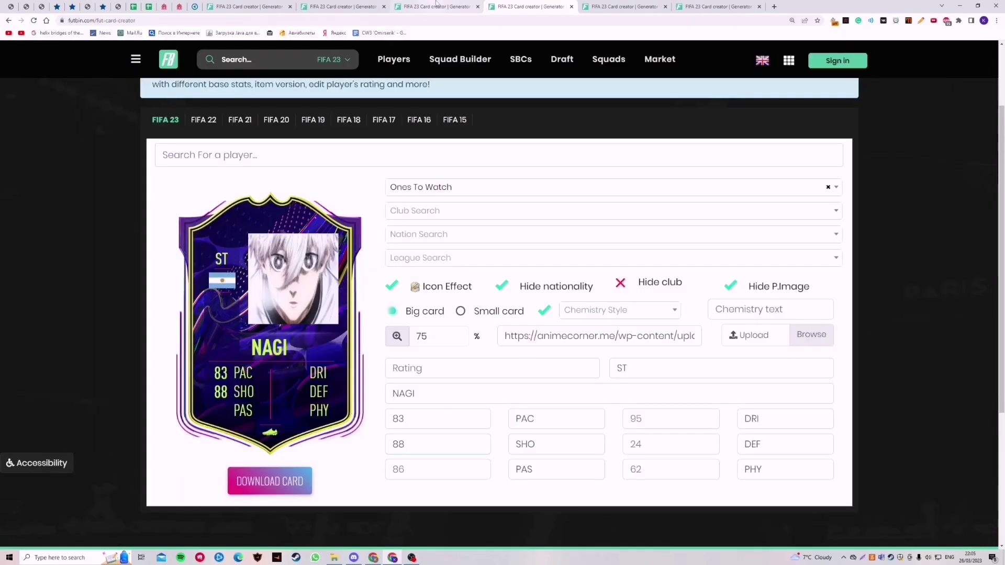
# Step: Set Nagi's PAS to 80 and DRI to 90, checking against another finished card
pyautogui.click(434, 4)
pyautogui.click(521, 4)
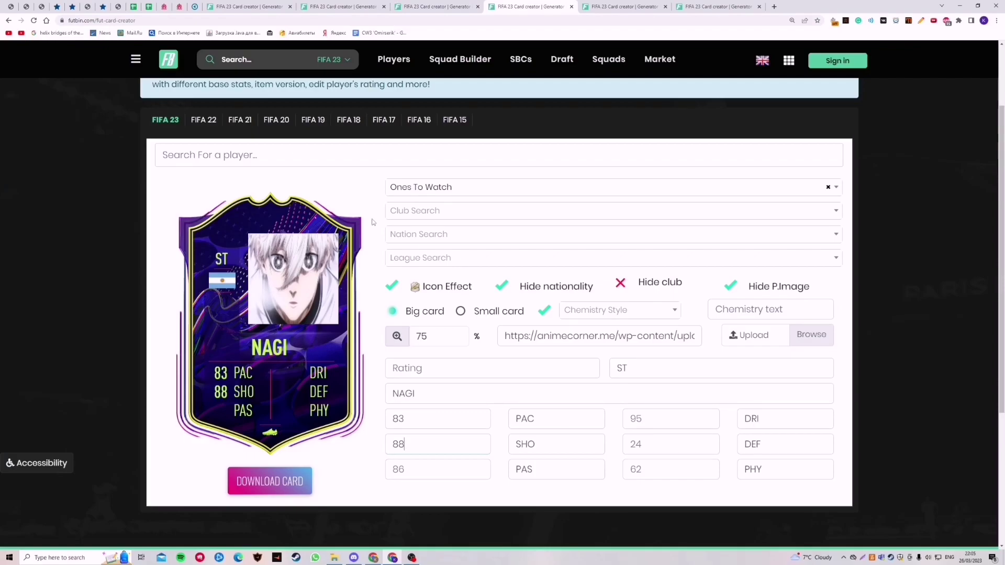
pyautogui.click(458, 472)
pyautogui.write('80')
pyautogui.click(671, 416)
pyautogui.write('90')
# Step: Compare with the Isagi and Kira cards and set Nagi's DEF to 40
pyautogui.click(458, 6)
pyautogui.click(355, 6)
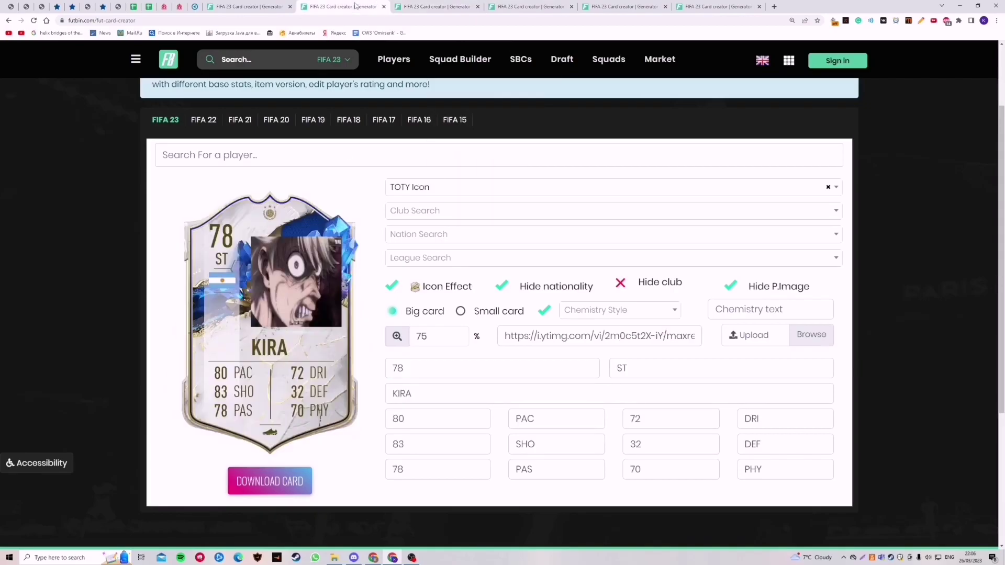
pyautogui.click(529, 7)
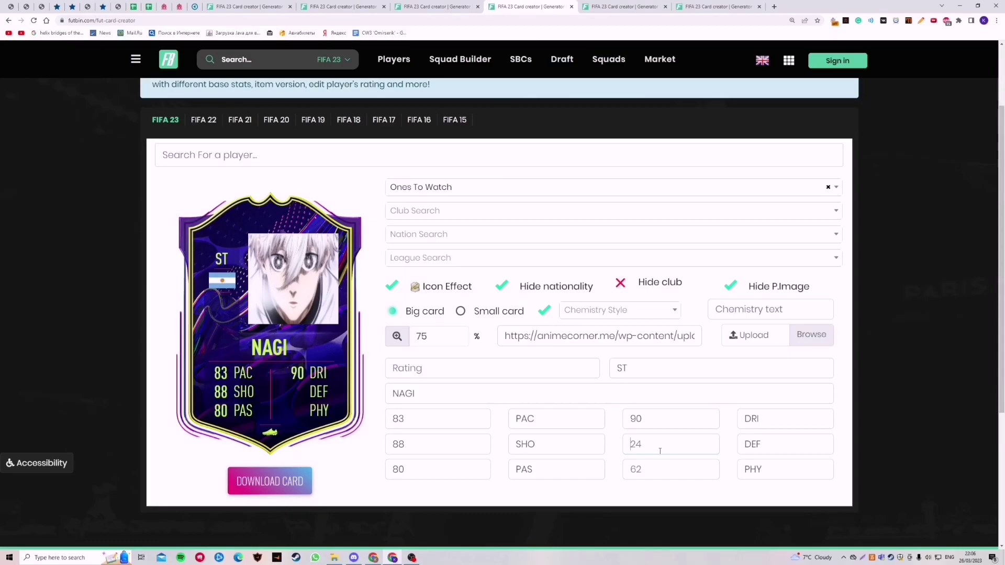
pyautogui.write('40')
# Step: Review the Isagi and Kira stats and set Nagi's PHY to 75
pyautogui.click(667, 465)
pyautogui.click(440, 6)
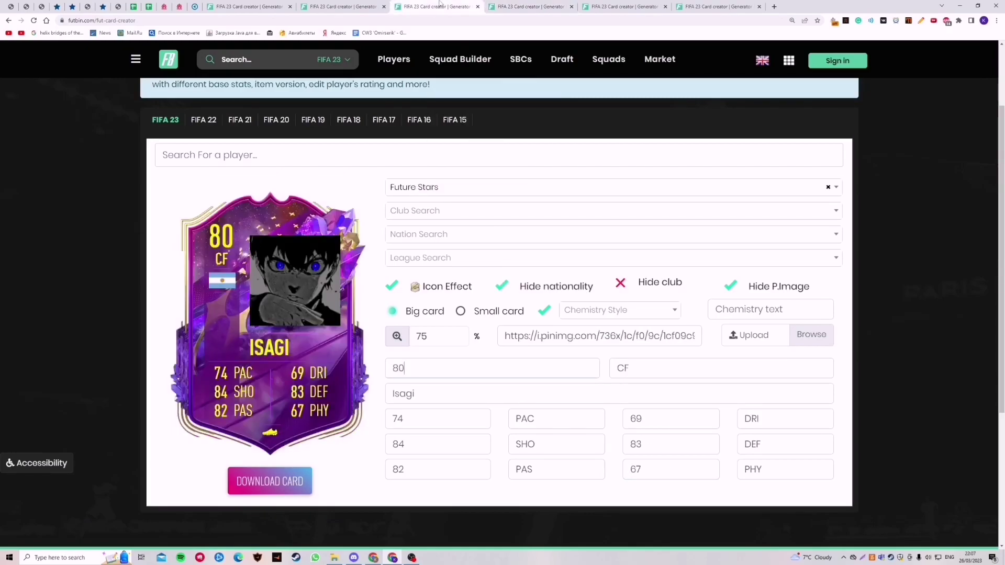
pyautogui.click(345, 6)
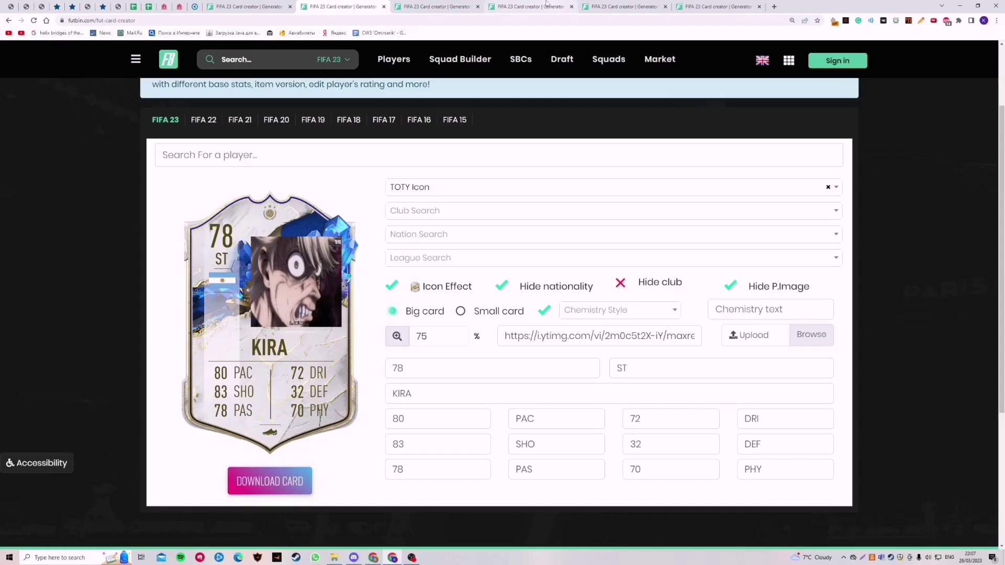
pyautogui.click(546, 6)
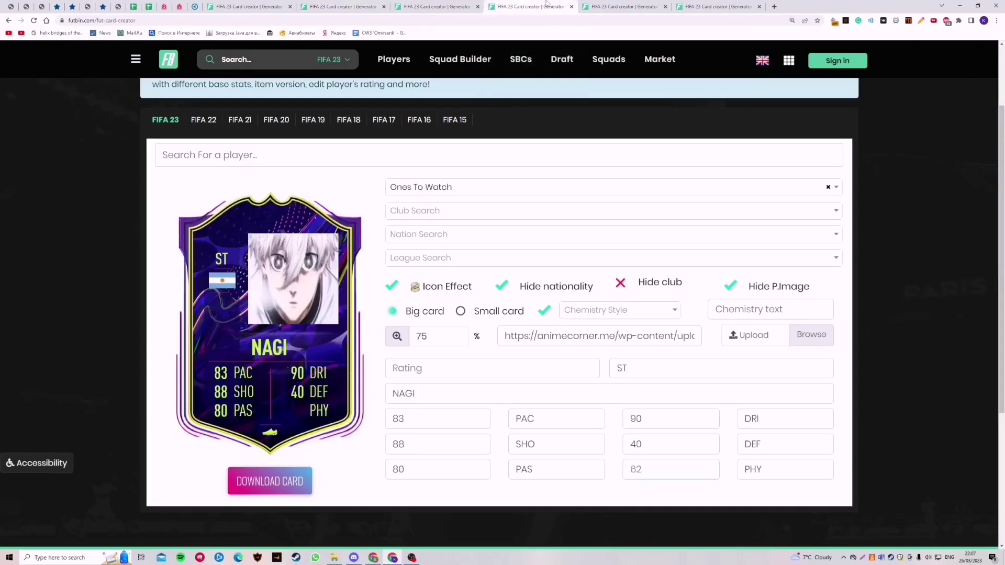
pyautogui.click(695, 466)
pyautogui.write('75')
# Step: Give Nagi an overall rating of 86, weighing the card against the finished Isagi and Kira cards
pyautogui.click(440, 6)
pyautogui.click(359, 6)
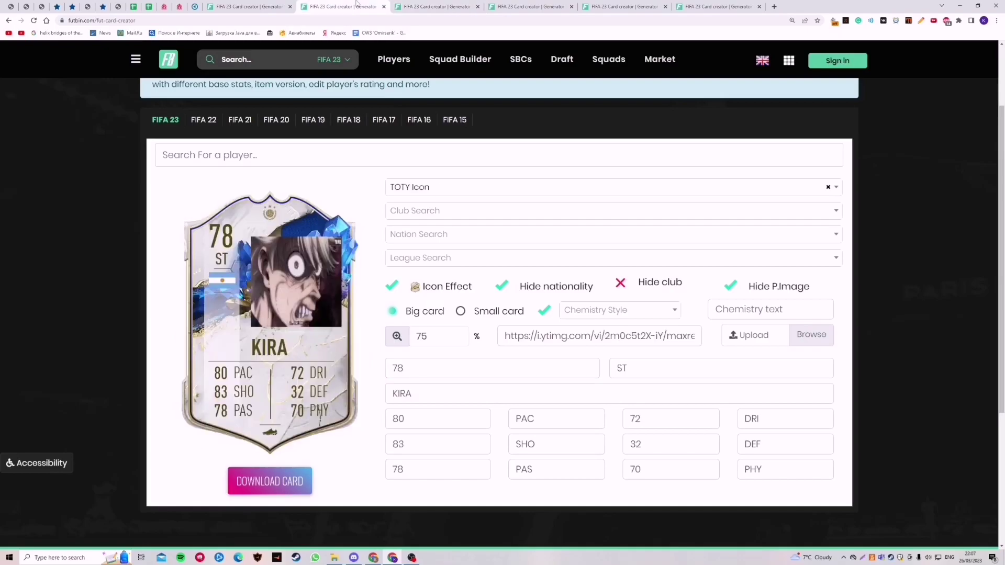
pyautogui.click(525, 6)
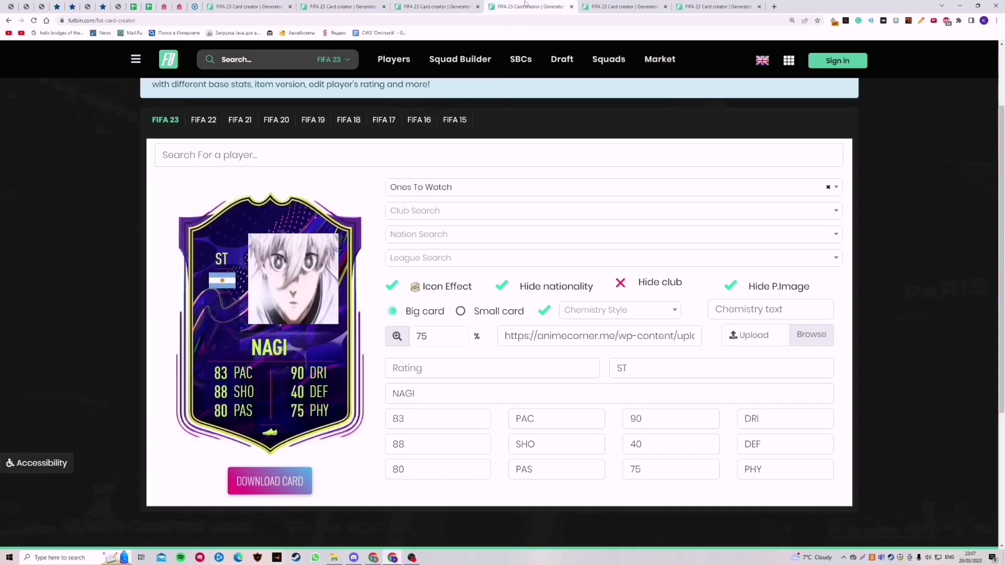
pyautogui.click(520, 366)
pyautogui.click(440, 6)
pyautogui.click(493, 6)
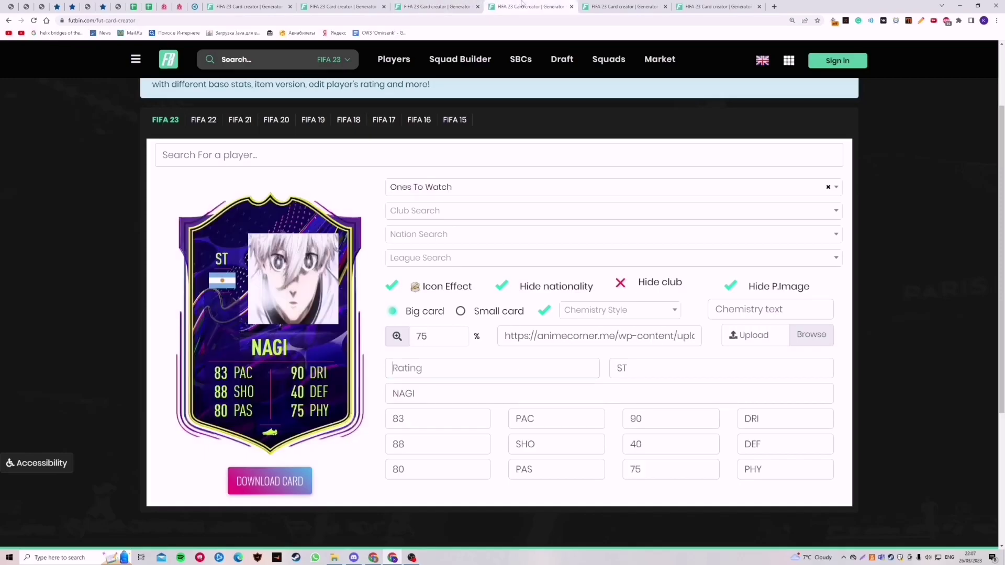
pyautogui.click(446, 367)
pyautogui.click(423, 7)
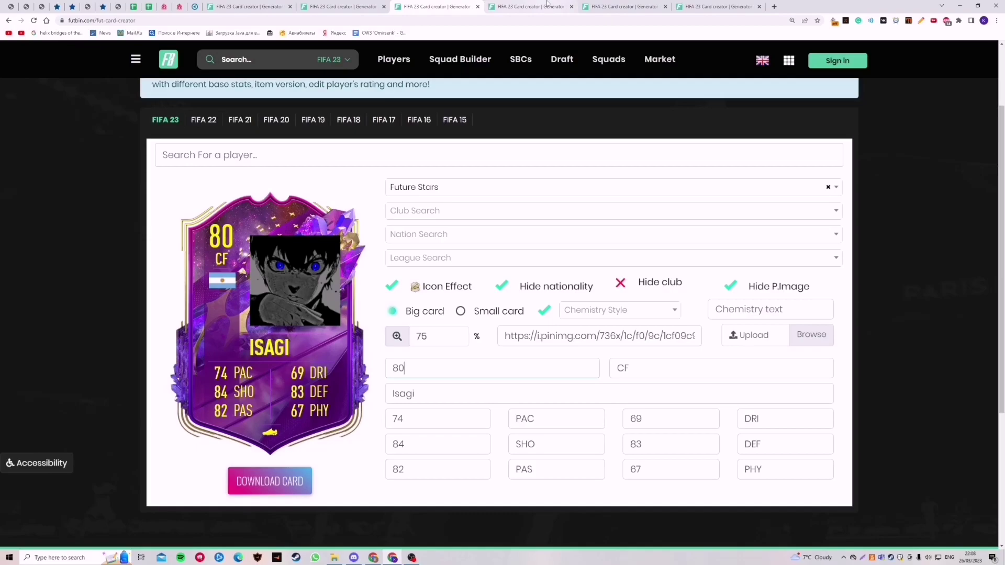
pyautogui.moveTo(548, 3)
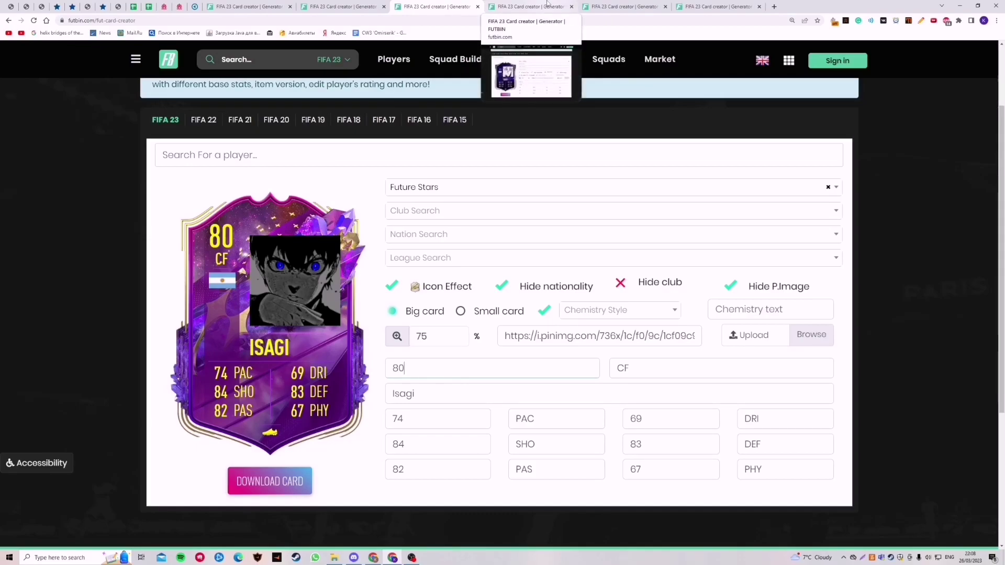
pyautogui.click(548, 4)
pyautogui.click(427, 373)
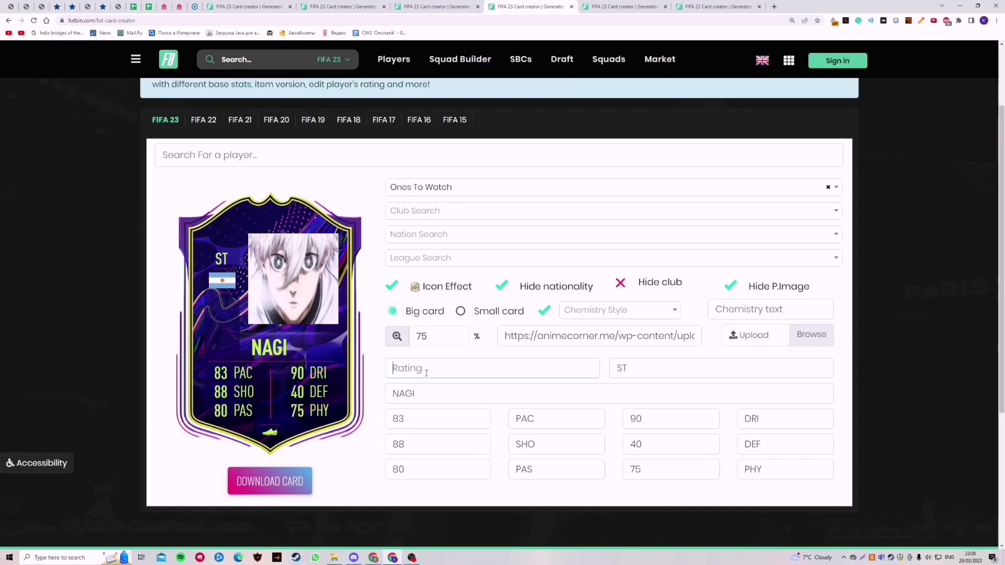
pyautogui.write('86')
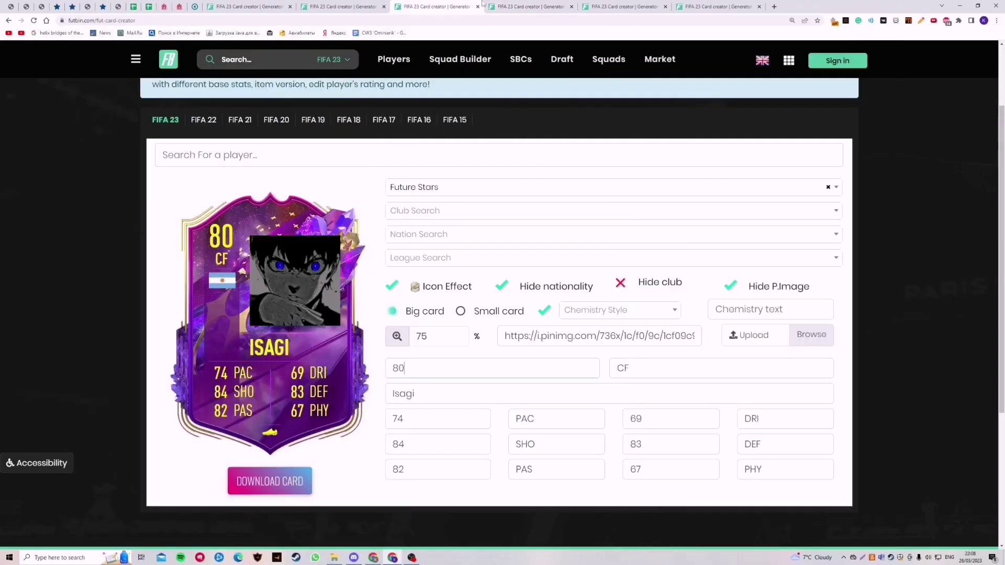
pyautogui.click(539, 4)
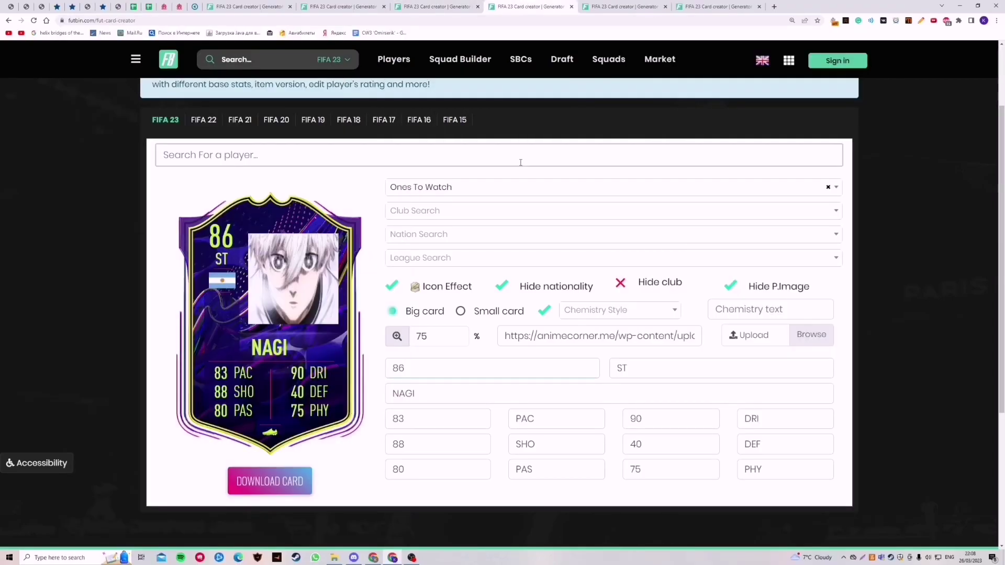
pyautogui.click(398, 6)
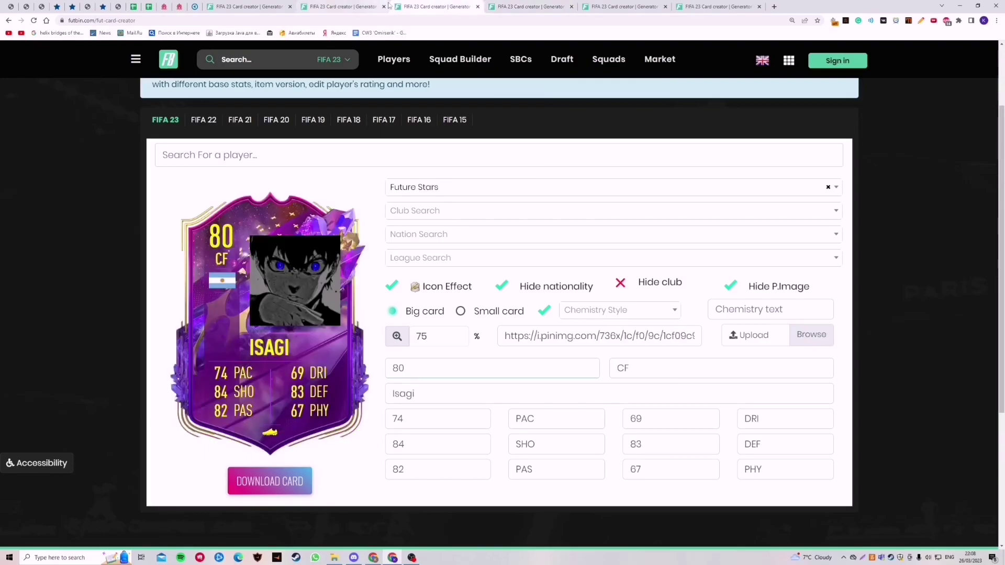
pyautogui.click(526, 6)
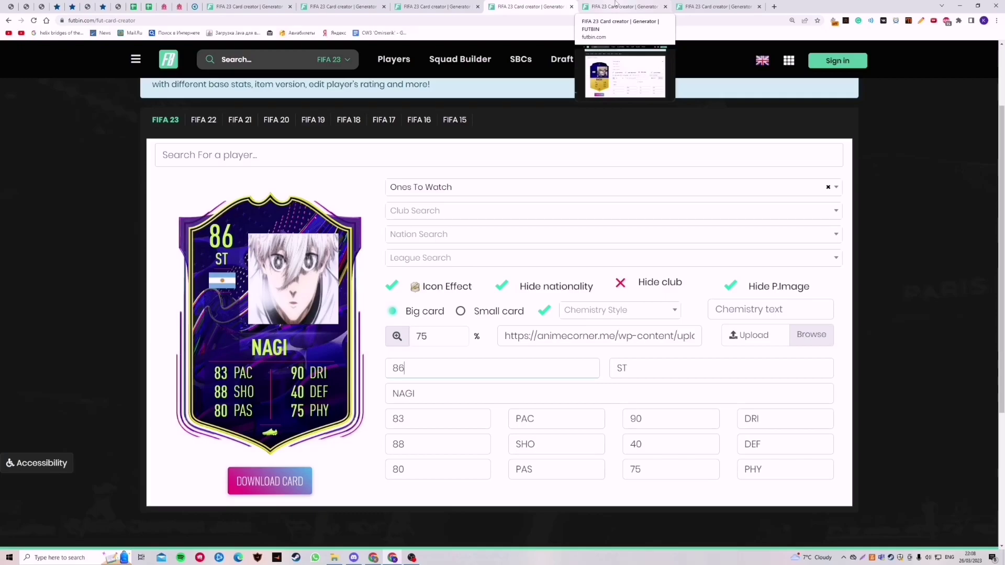
# Step: On the Raichi card, set the position to CB
pyautogui.click(615, 5)
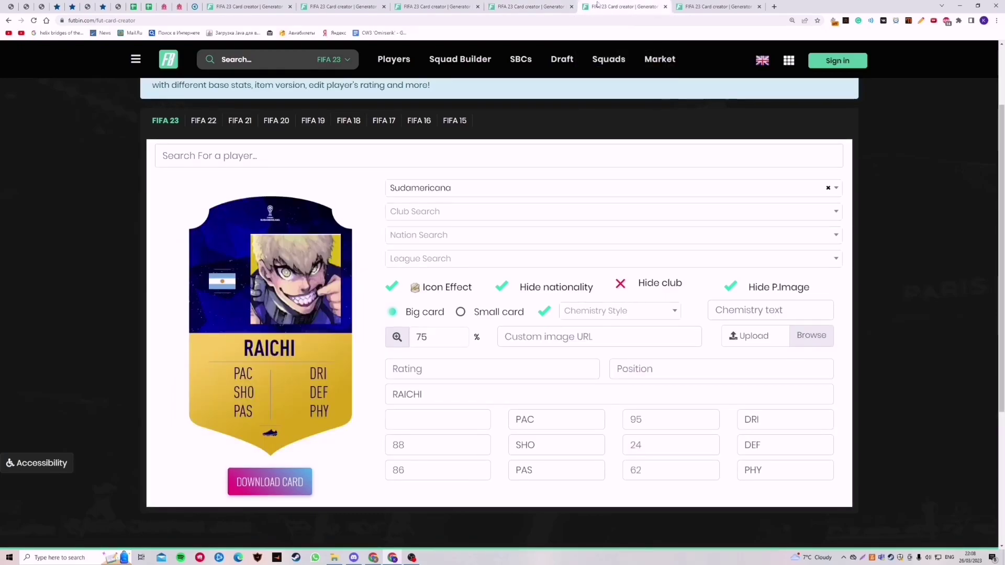
pyautogui.click(633, 366)
pyautogui.write('CB')
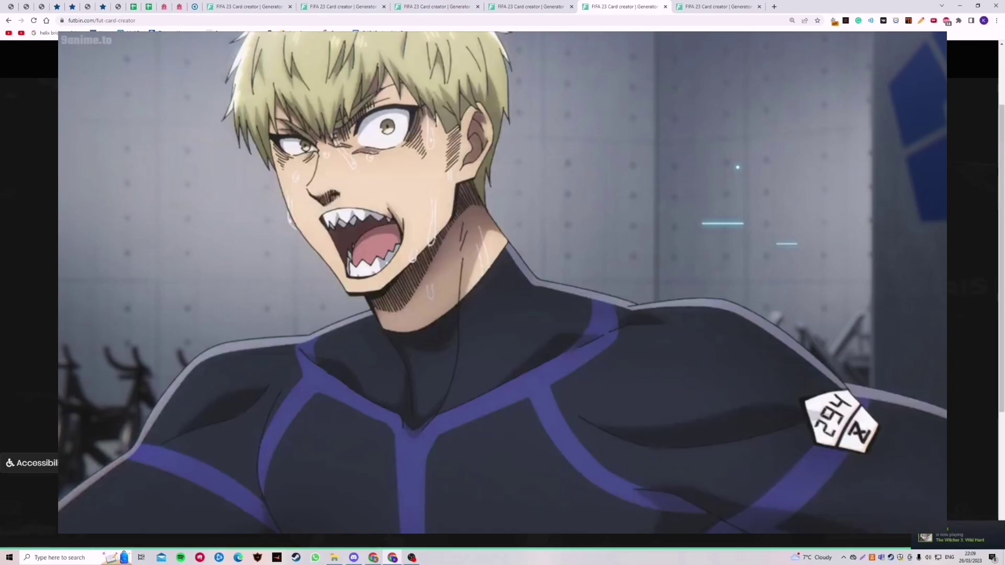
# Step: Compare with the Kira, Isagi and Nagi cards and set Raichi's PAC to 80
pyautogui.click(355, 6)
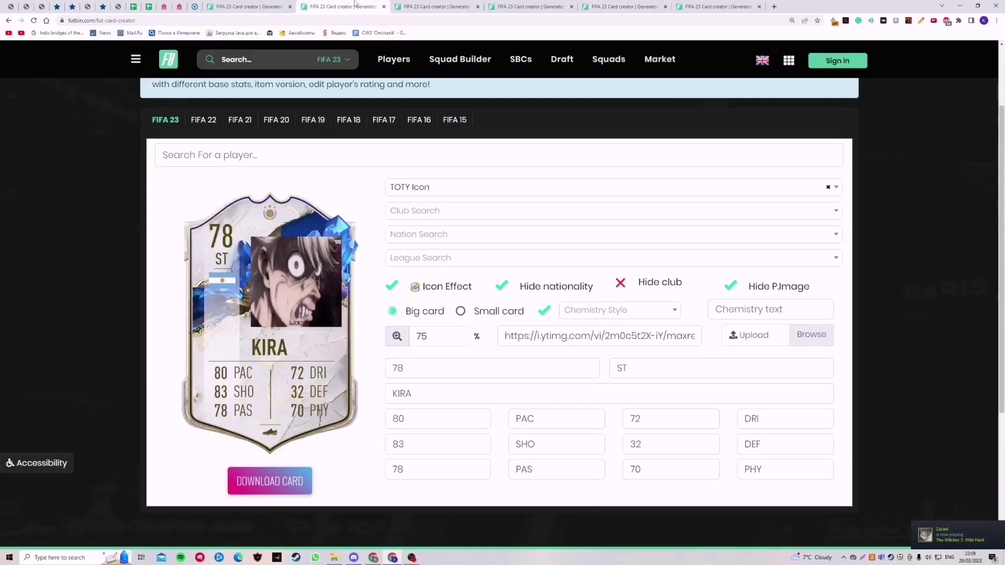
pyautogui.click(435, 6)
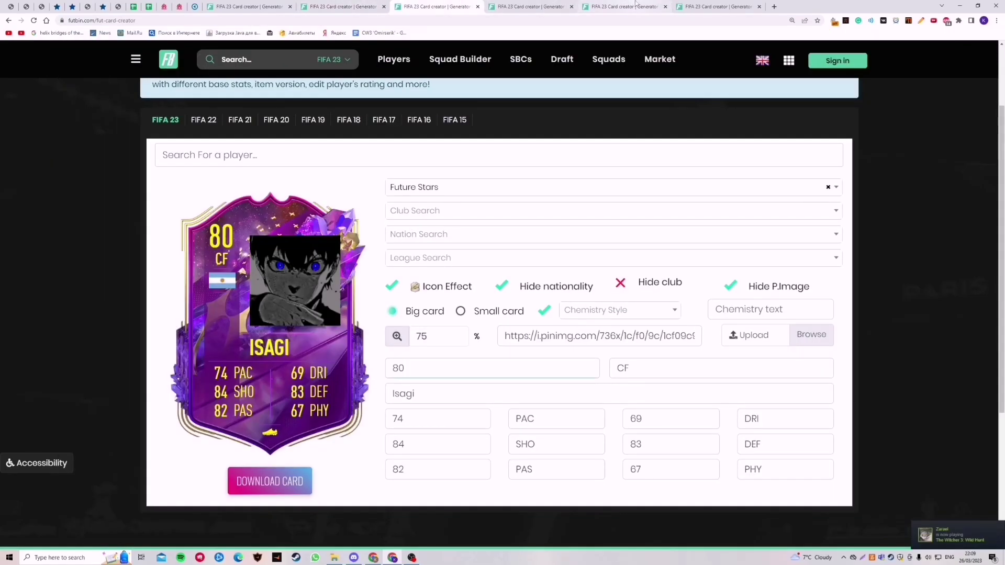
pyautogui.click(636, 5)
pyautogui.click(472, 419)
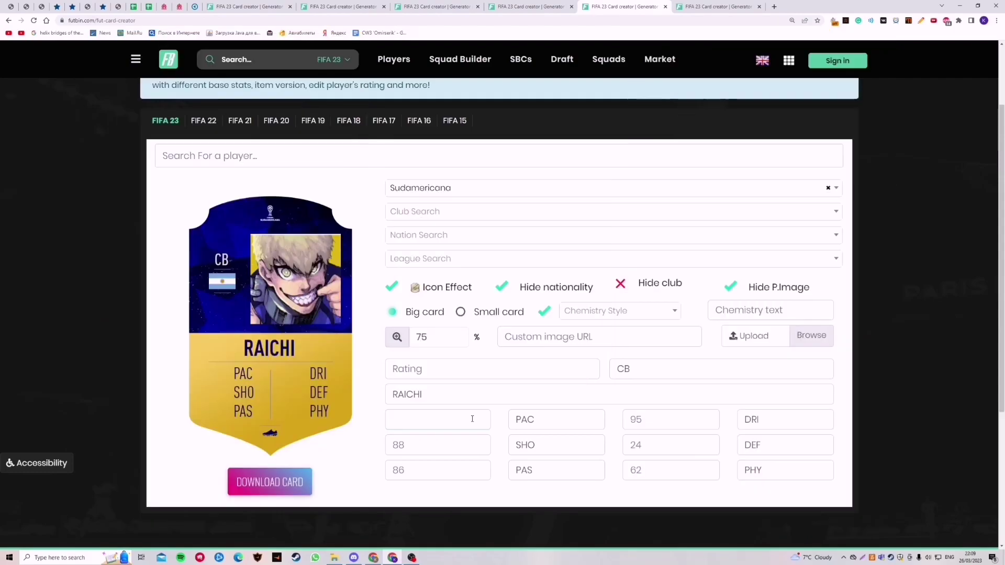
pyautogui.click(472, 419)
pyautogui.click(522, 5)
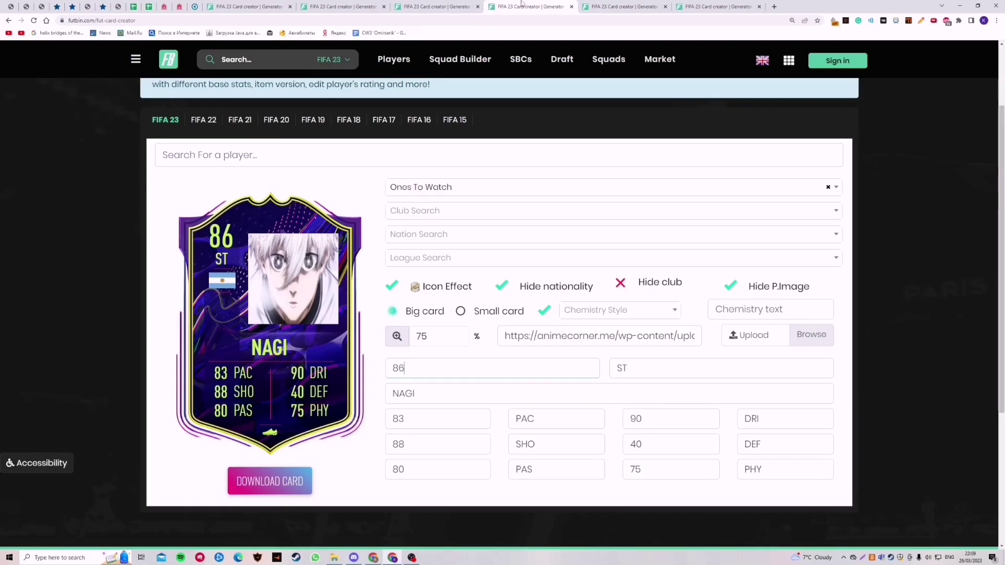
pyautogui.hotkey('ctrl', 'Tab')
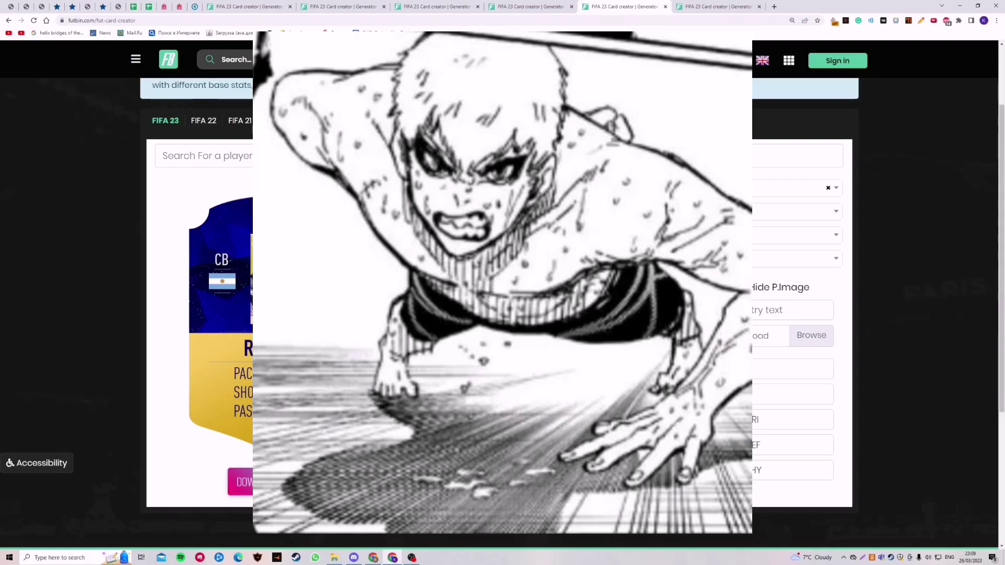
pyautogui.write('80')
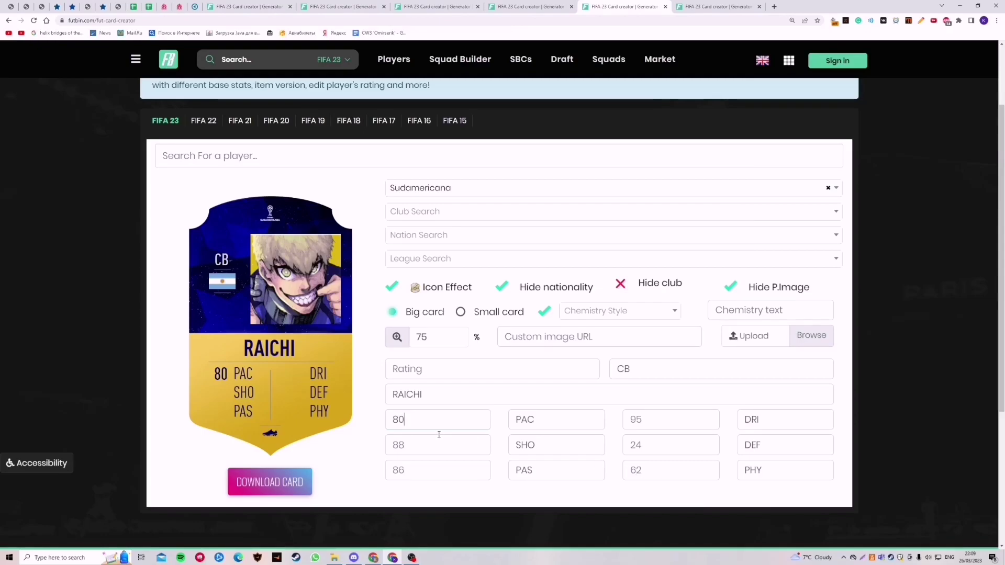
# Step: Open the SHO value on the Raichi card for editing
pyautogui.click(432, 444)
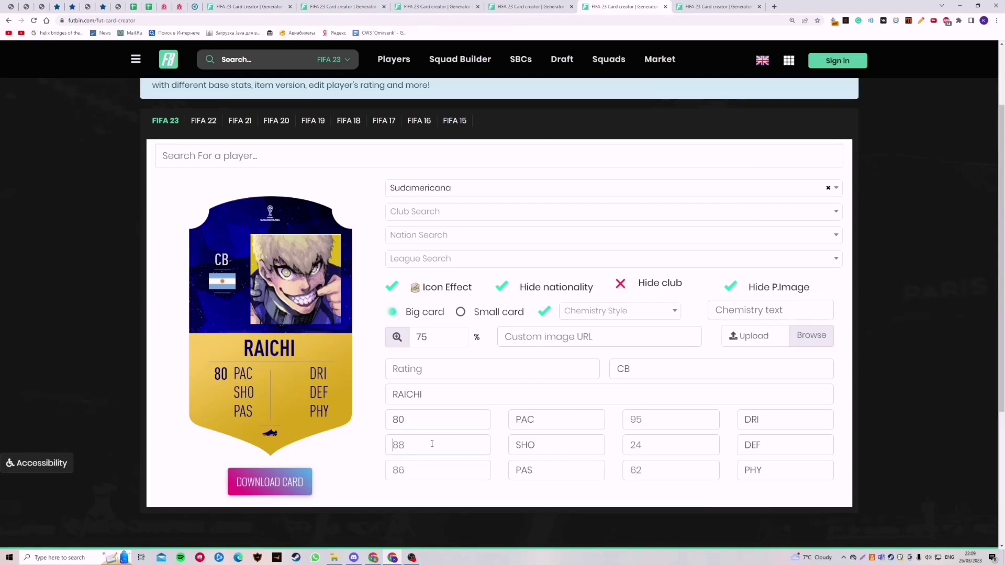